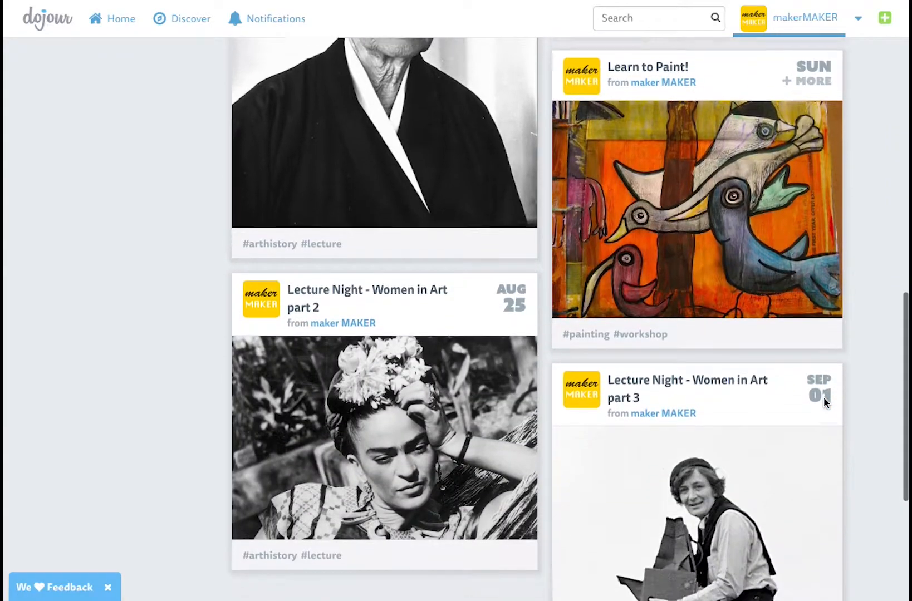
- Review the maker MAKER profile's upcoming listings under the Workshops, Events and Everything sub-calendars
scroll(823, 397, "up", 8)
scroll(824, 402, "up", 8)
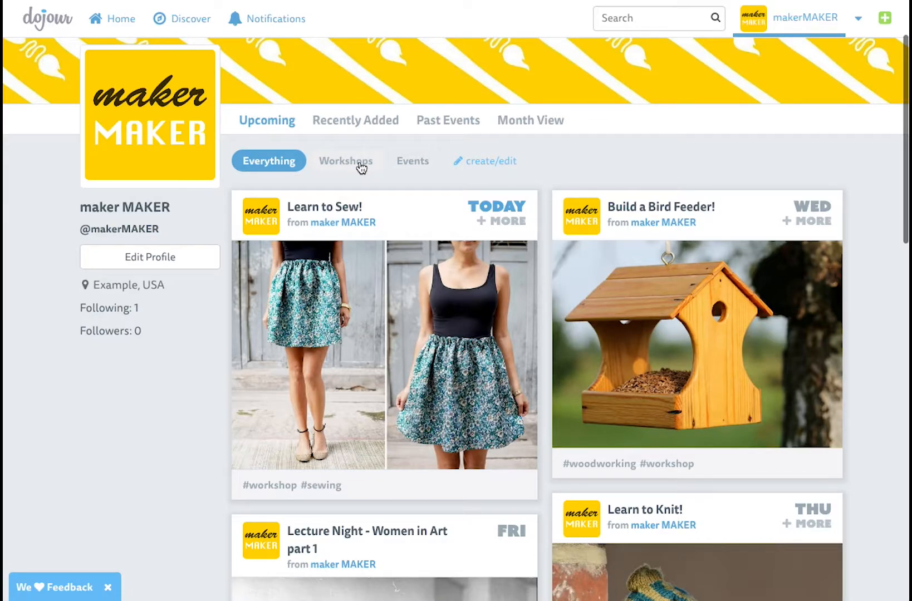
left_click(361, 168)
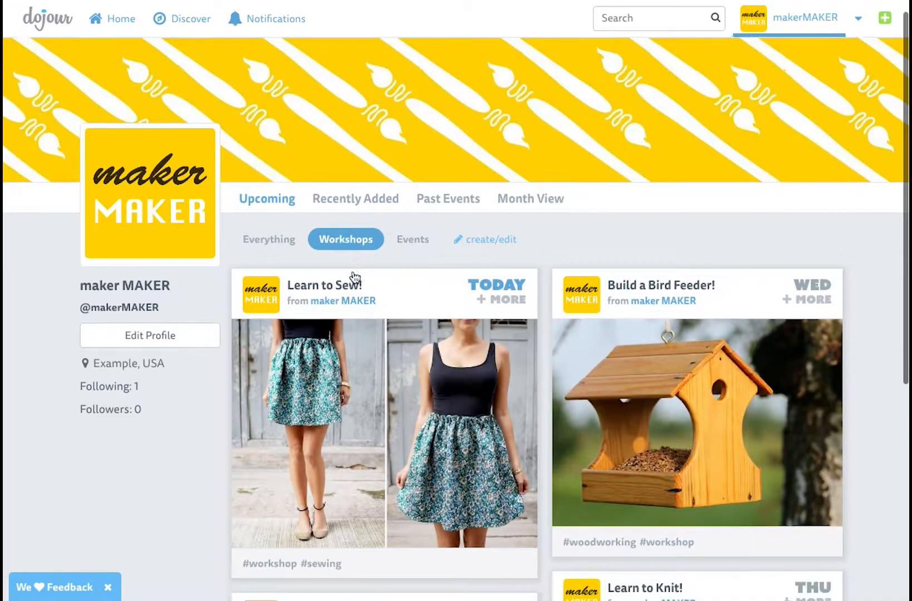
scroll(350, 279, "down", 4)
scroll(357, 269, "up", 3)
left_click(411, 132)
scroll(356, 310, "down", 5)
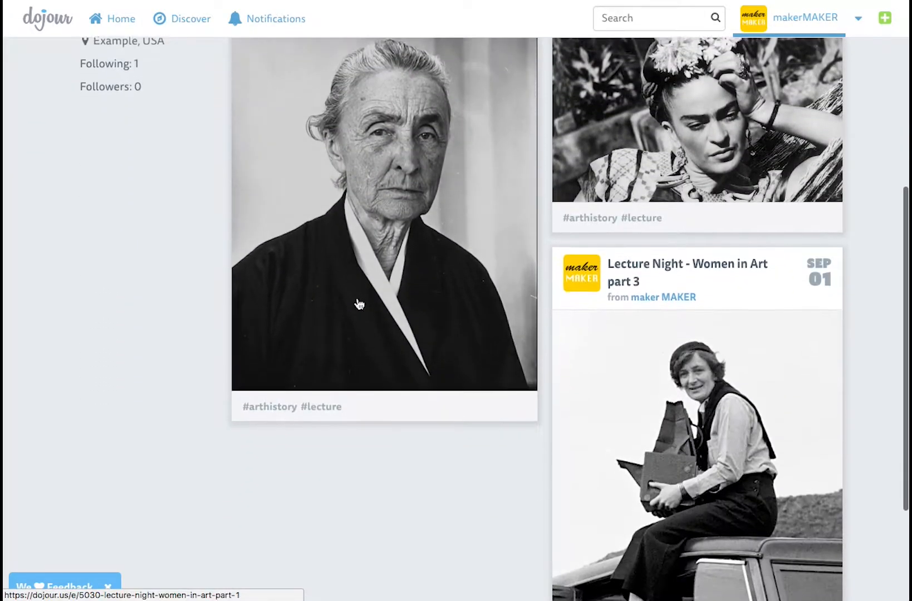
scroll(340, 278, "up", 5)
left_click(292, 251)
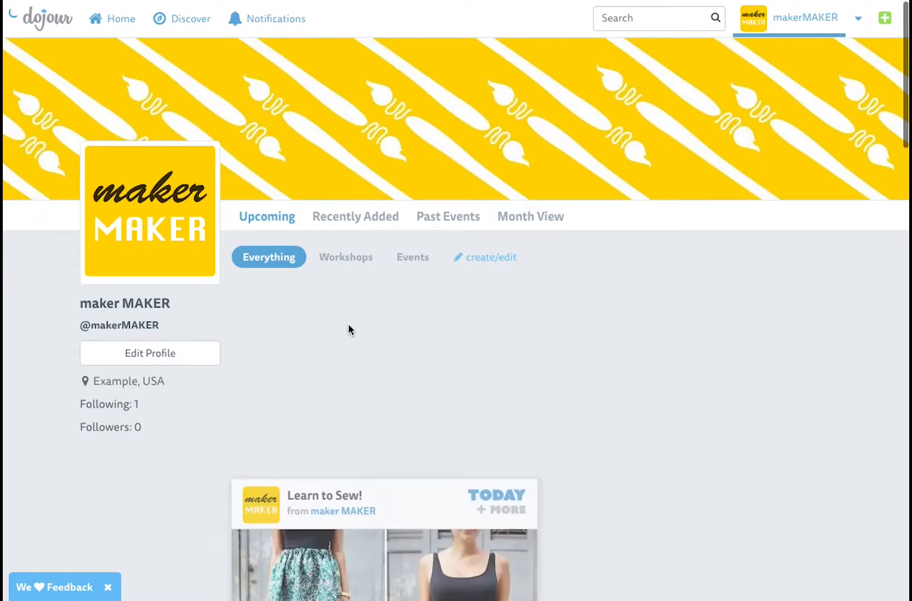
scroll(359, 324, "down", 15)
scroll(359, 323, "down", 4)
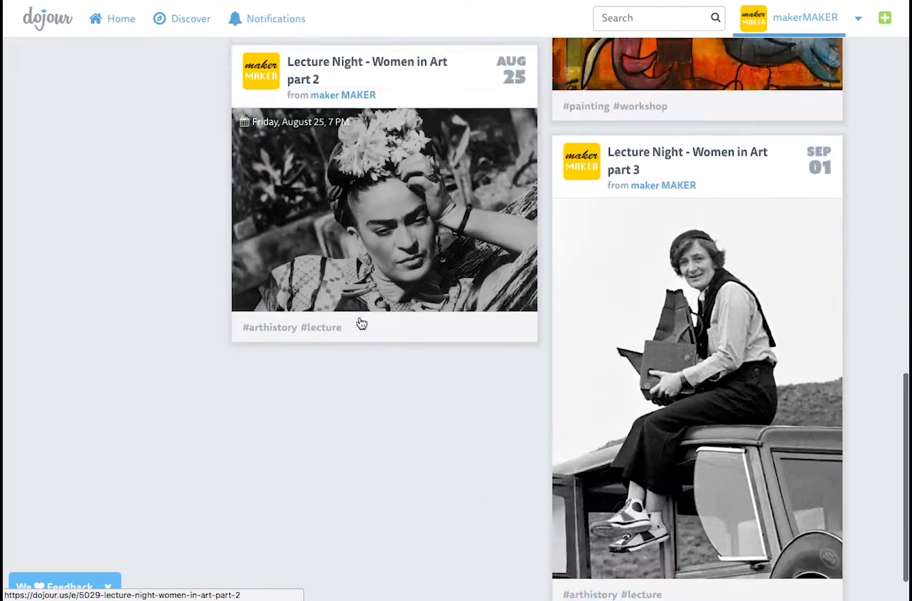
scroll(360, 319, "up", 19)
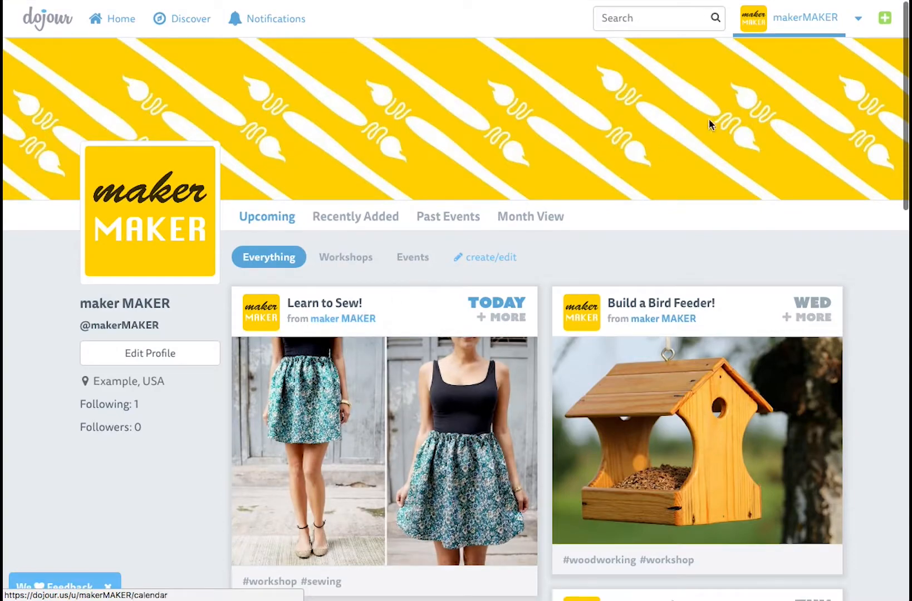
- Open the account's Embed Calendars settings and generate the website calendar embed code
left_click(858, 19)
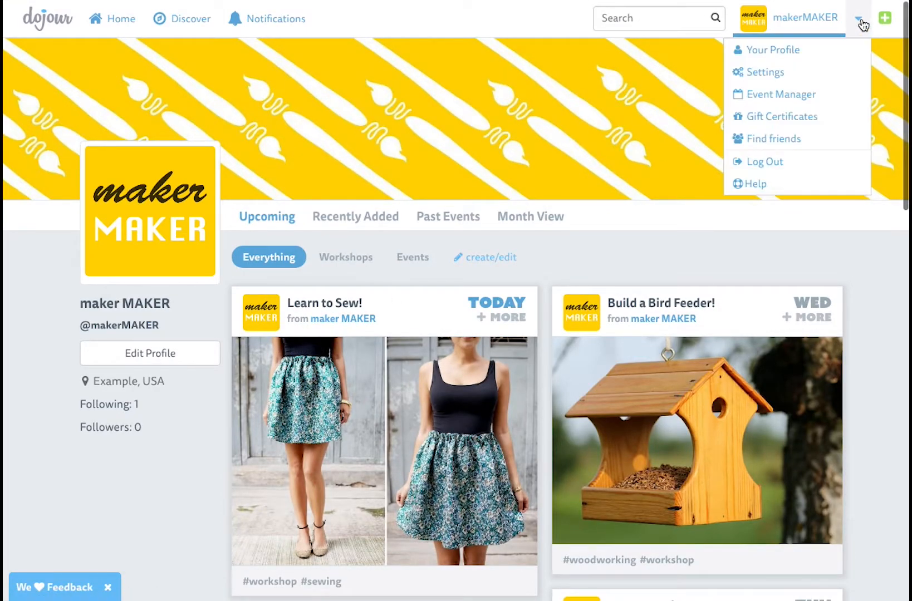
left_click(826, 77)
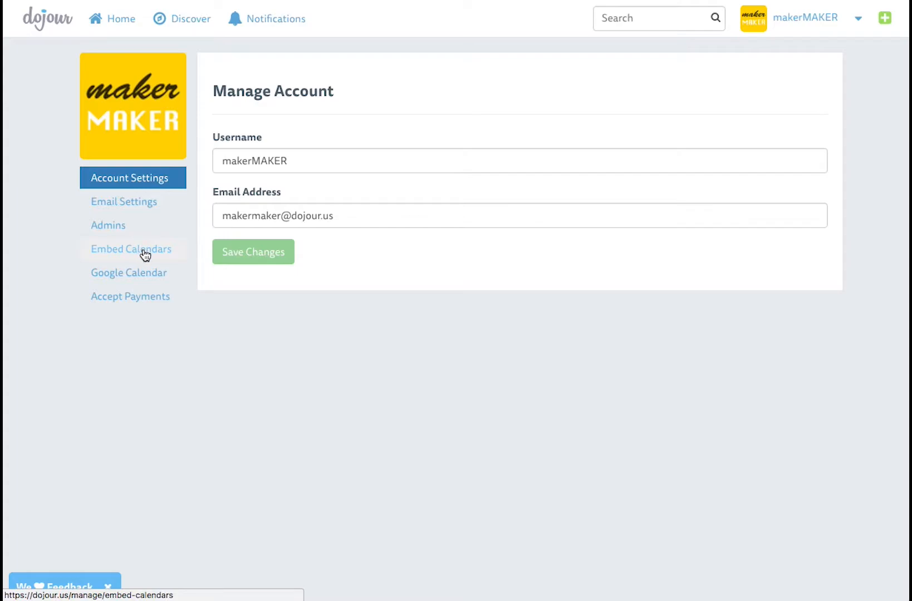
left_click(146, 256)
left_click(254, 243)
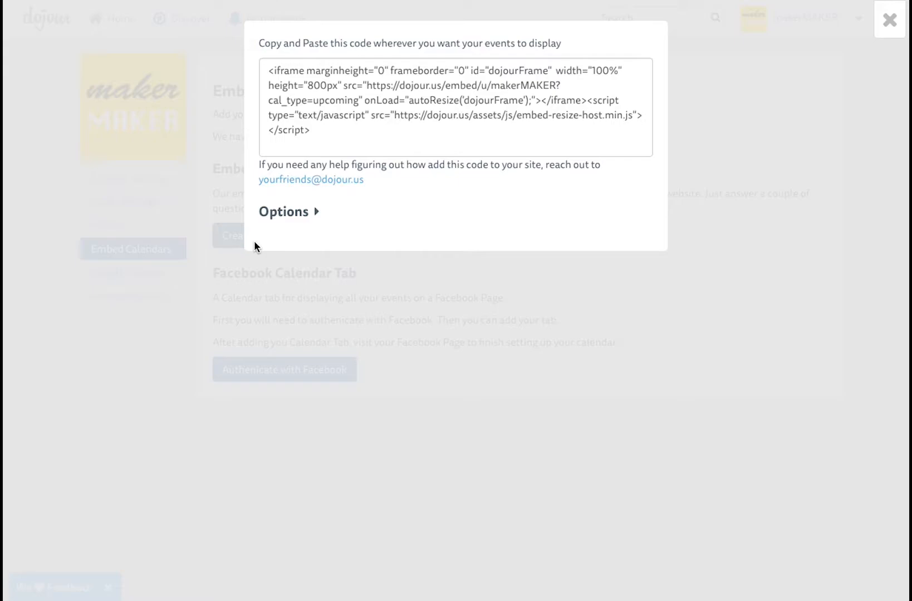
left_click(370, 143)
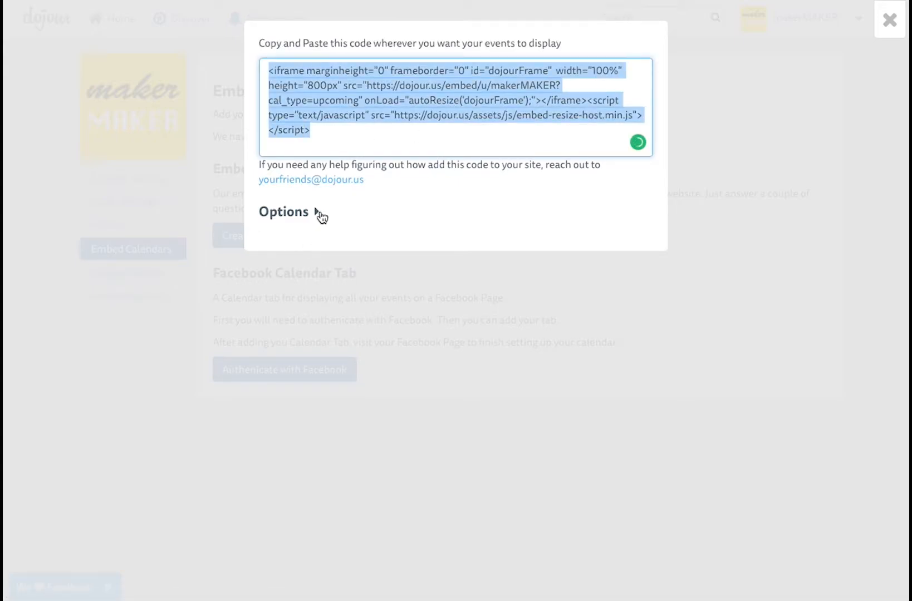
- Check the calendar type, sub-calendar and size options of the embed, and copy the full default embed code
left_click(318, 214)
scroll(351, 309, "down", 1)
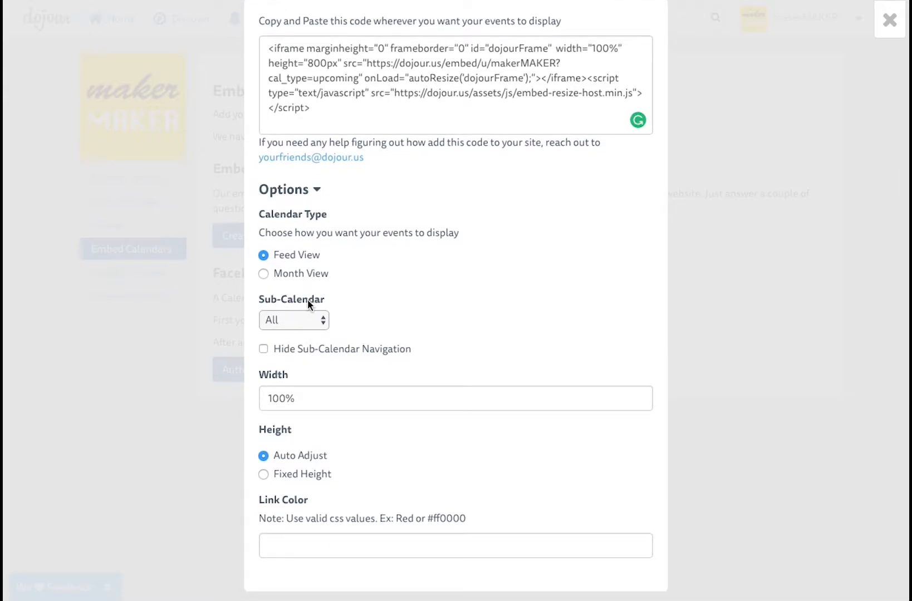
scroll(297, 401, "up", 1)
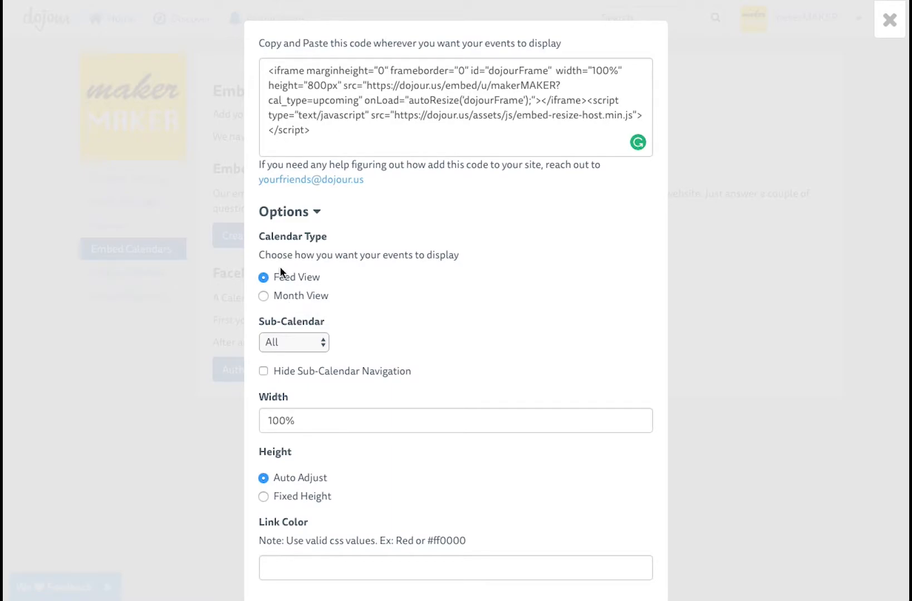
left_click(317, 213)
left_click(317, 213)
left_click(318, 213)
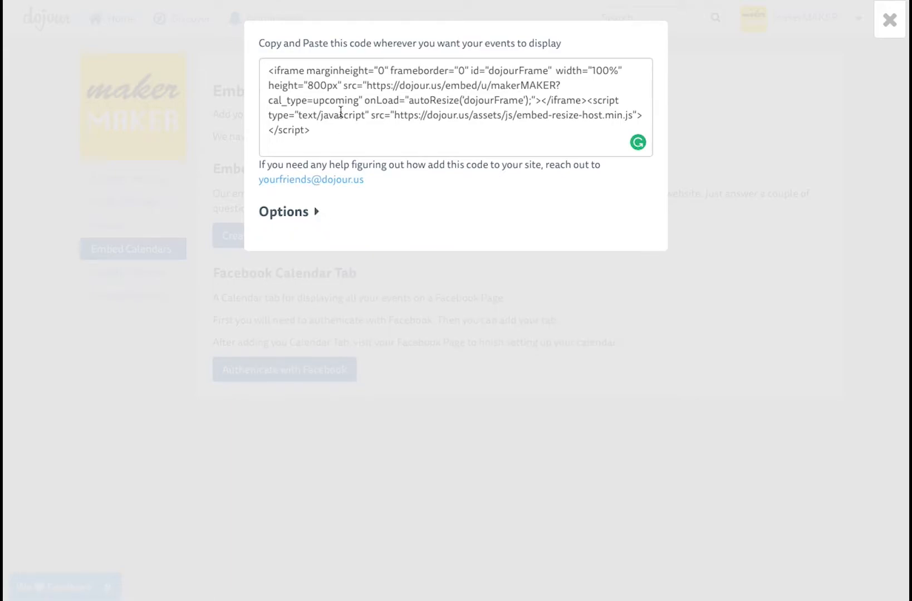
left_click_drag(330, 130, 261, 64)
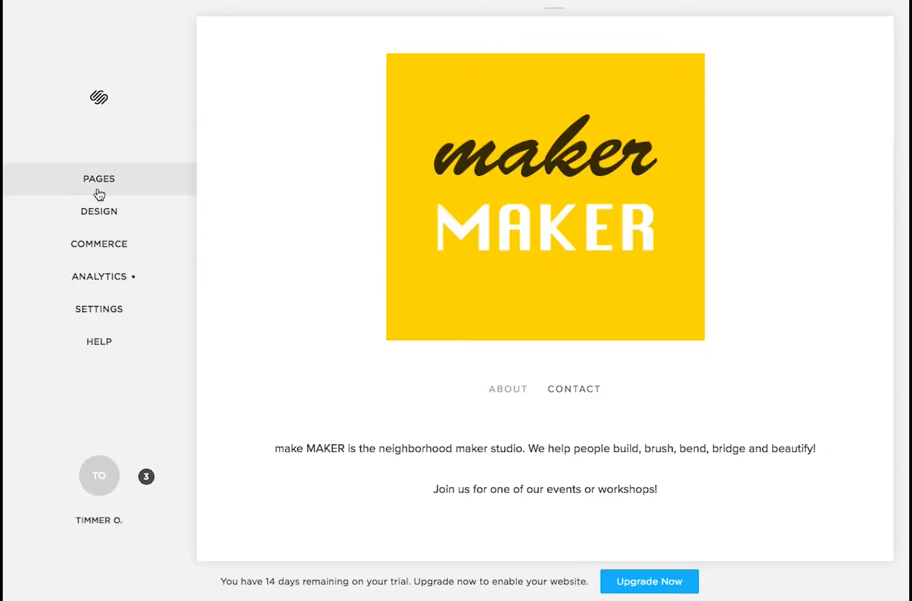
- Switch to the Squarespace site and add a blank page titled Events to the main navigation
left_click(96, 190)
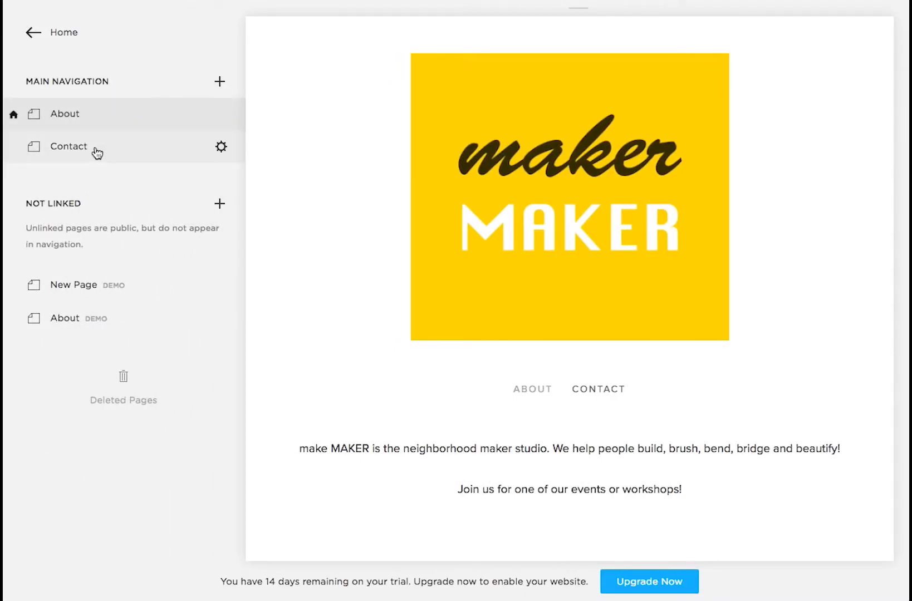
left_click(220, 82)
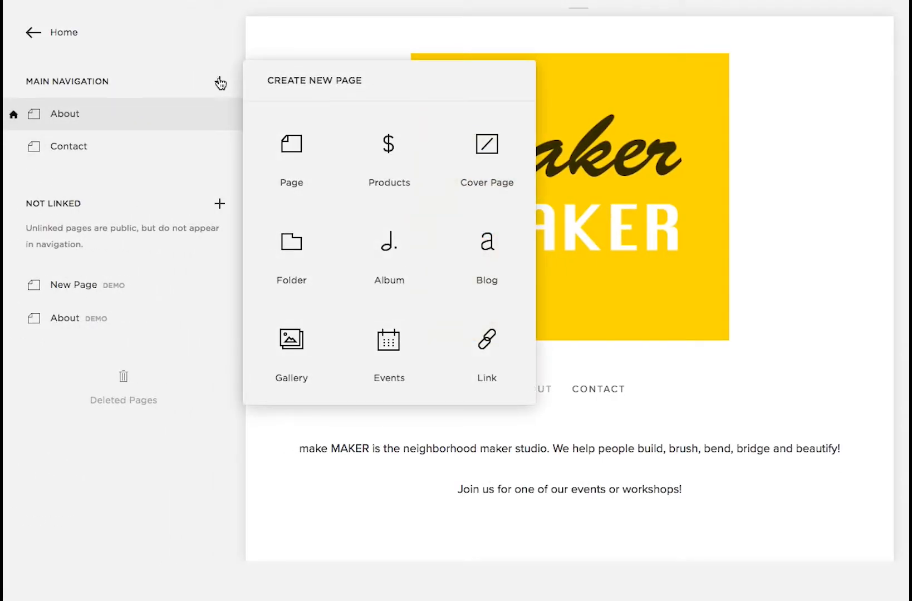
left_click(277, 151)
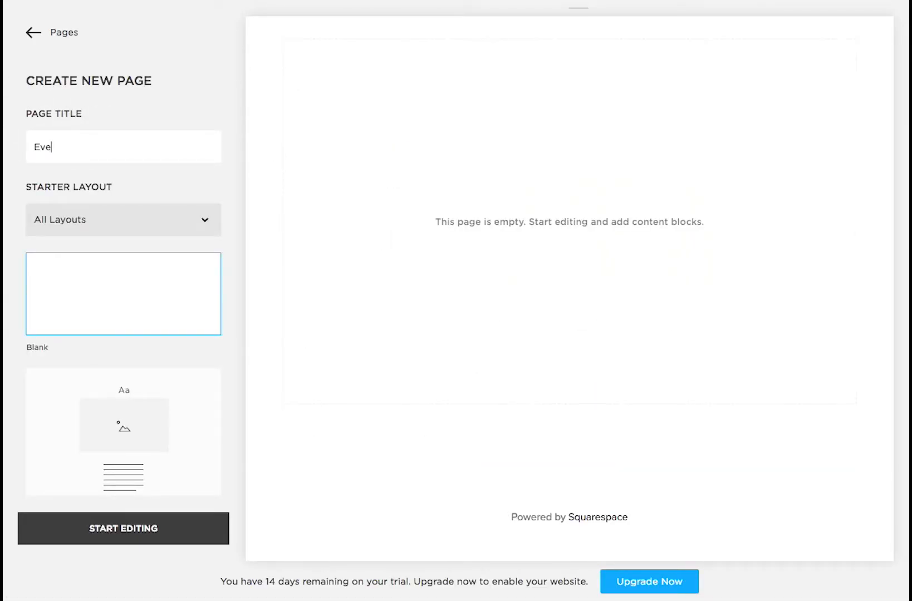
left_click(136, 527)
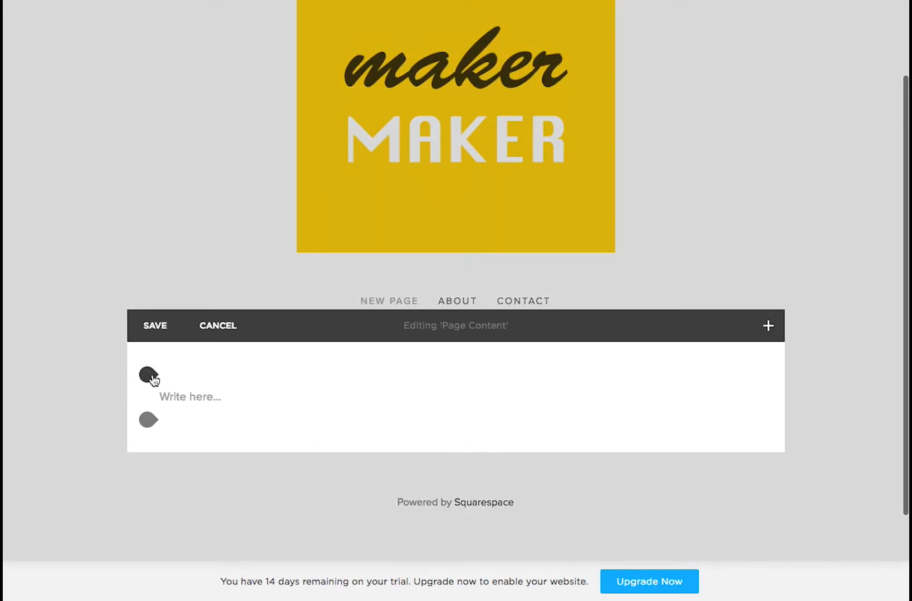
- Insert a Code block above the empty text area in the Events page content
left_click(151, 377)
scroll(364, 429, "down", 5)
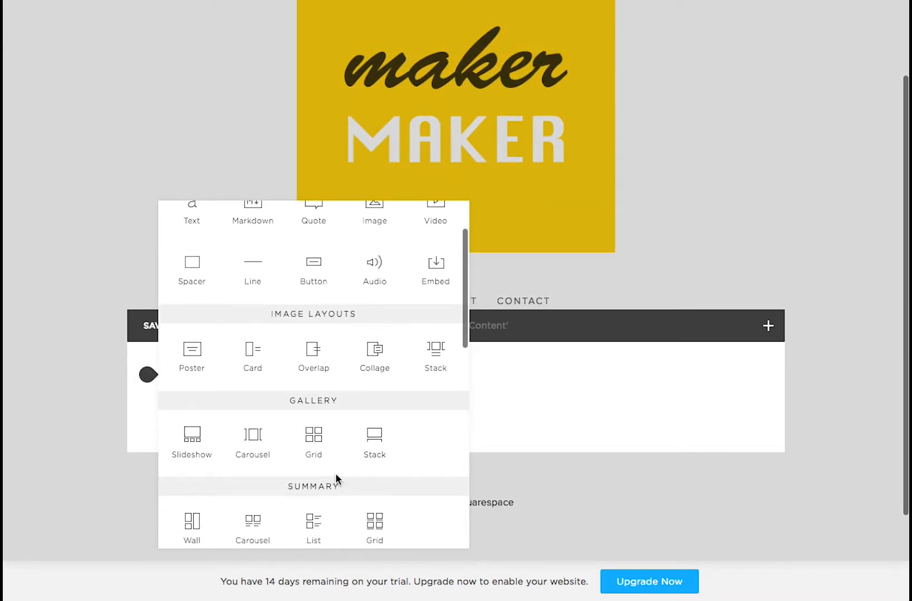
scroll(335, 474, "down", 9)
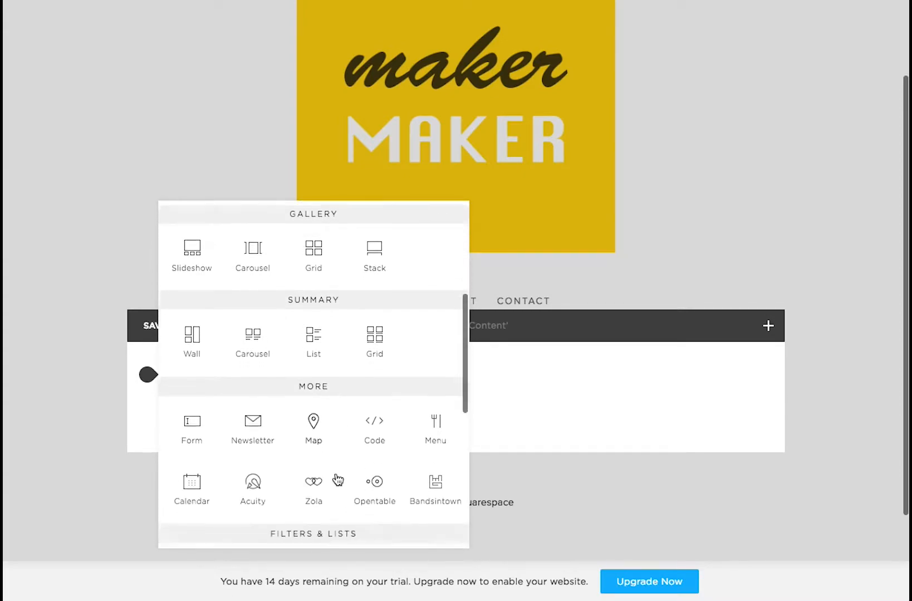
scroll(336, 479, "down", 6)
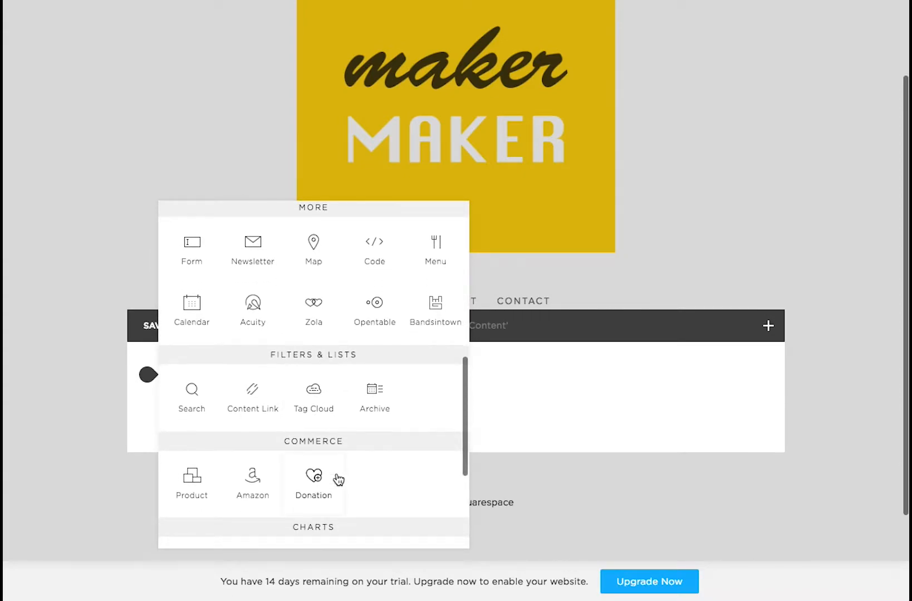
scroll(339, 479, "up", 5)
scroll(339, 480, "up", 2)
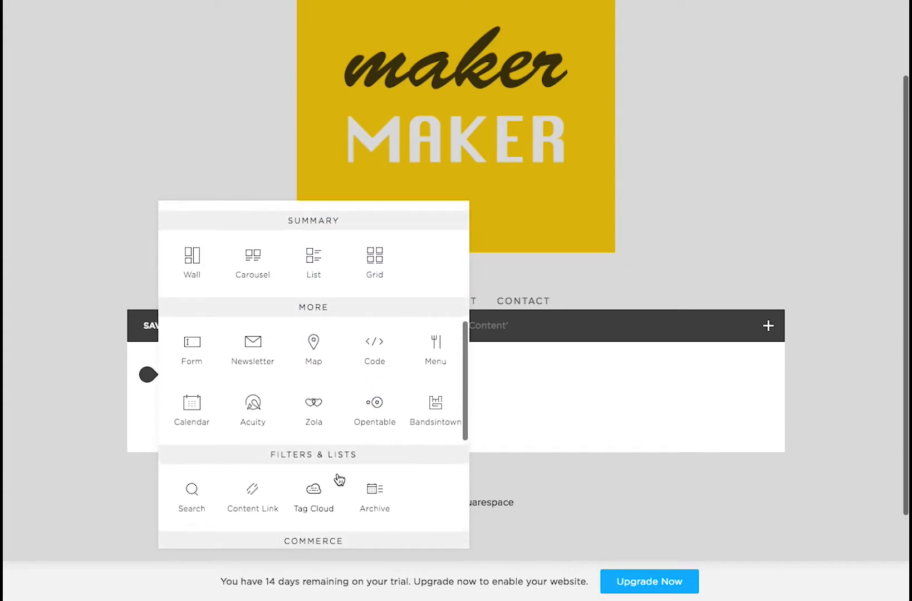
left_click(379, 348)
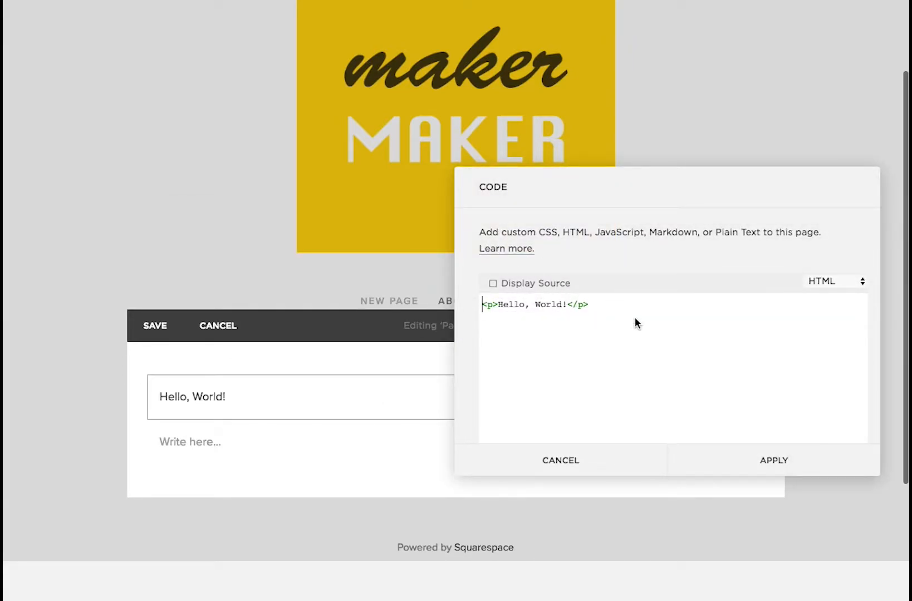
- Replace the Code block's placeholder HTML with the copied Dojour iframe and script embed code, and save the page
key("super+a")
key("BackSpace")
type("<iframe marginheight=\"0\" frameborder=\"0\" id=\"dojourFrame\"  width=\"100%\" height=\"800px\" src=\"https://dojour.us/embed/u/makerMAKER?cal_type=upcoming\" onLoad=\"autoResize('dojourFrame');\"></iframe><script type=\"text/javascript\" src=\"https://dojour.us/assets/js/embed-resize-host.min.js\"></script>")
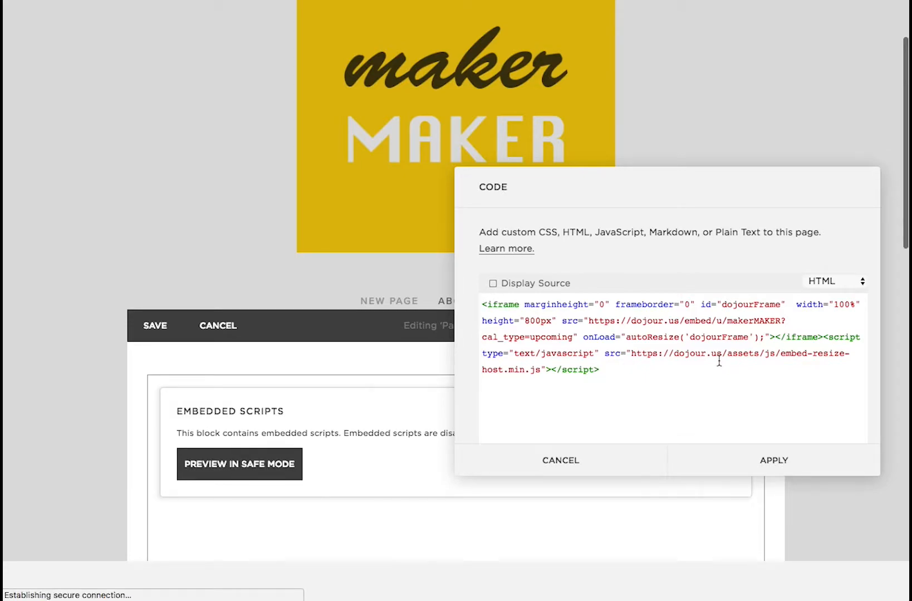
left_click(773, 461)
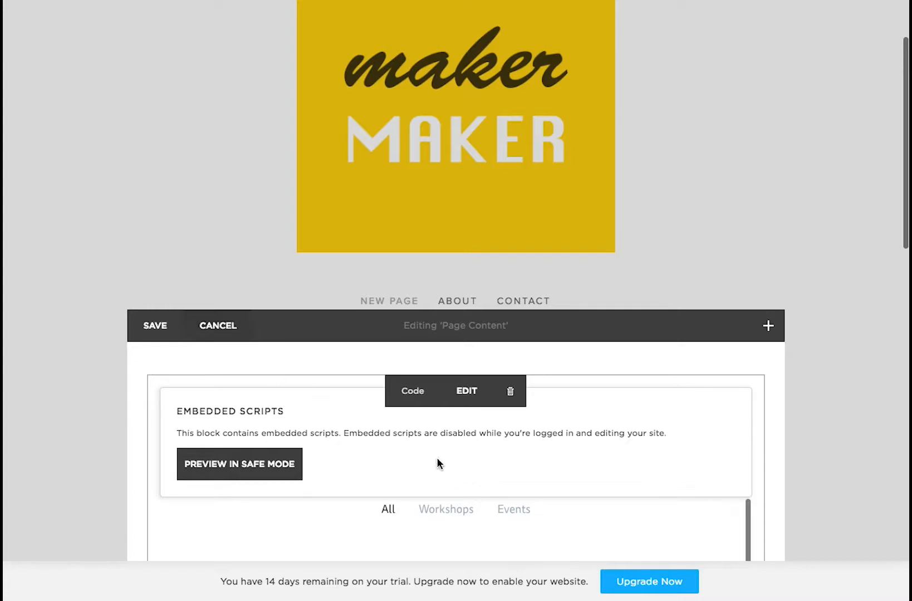
left_click(155, 328)
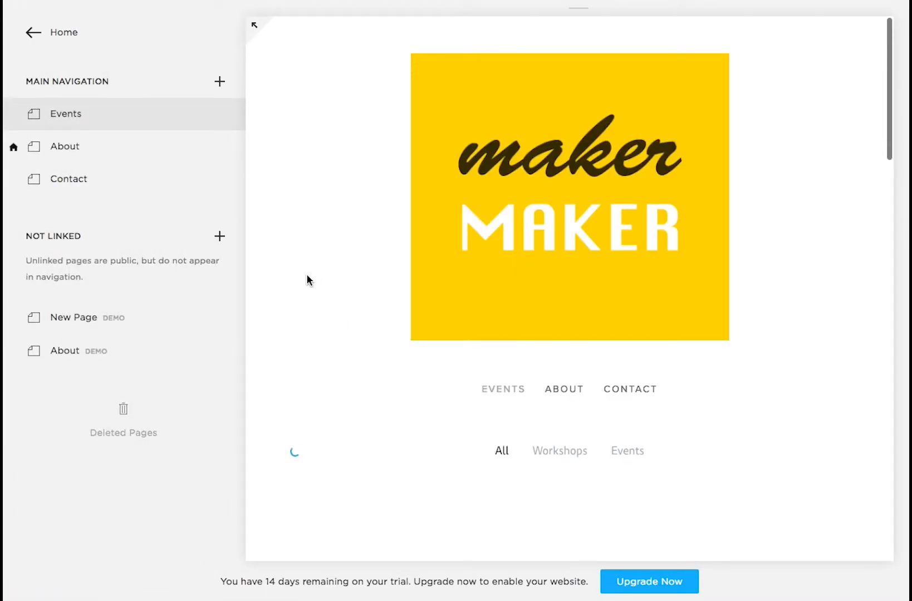
- Examine the embedded event feed on the Events page from the sub-calendar navigation down to the footer
mouse_move(358, 351)
scroll(320, 319, "down", 10)
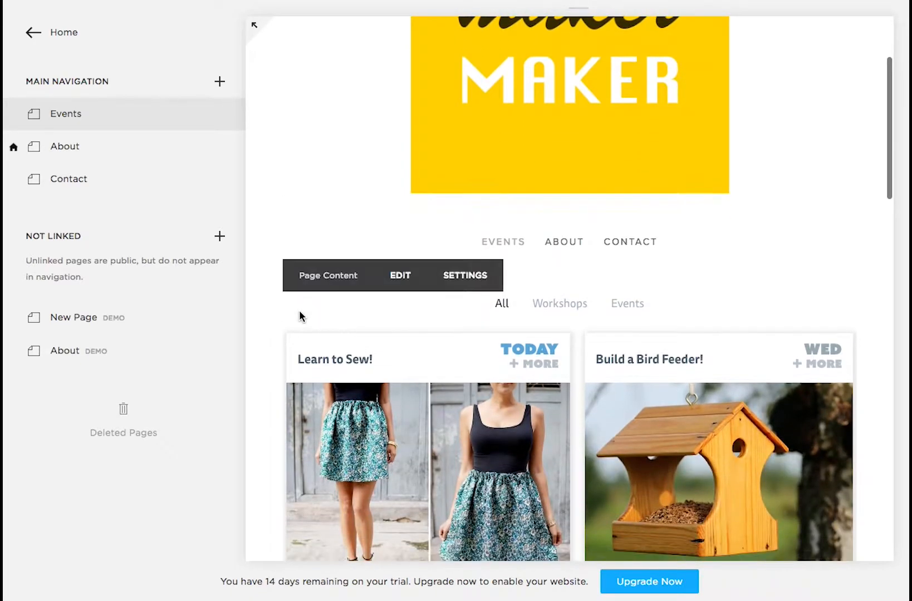
scroll(263, 304, "down", 12)
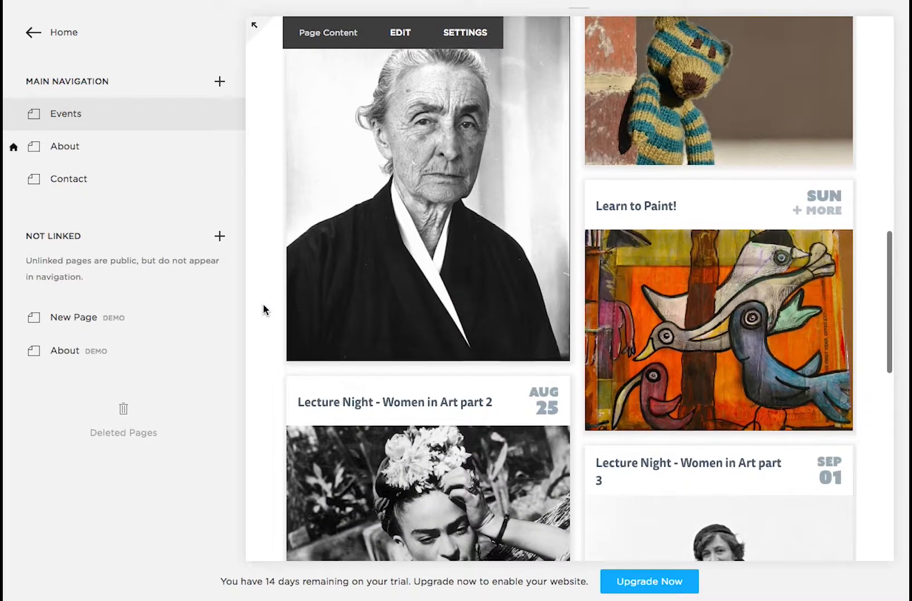
scroll(262, 304, "down", 8)
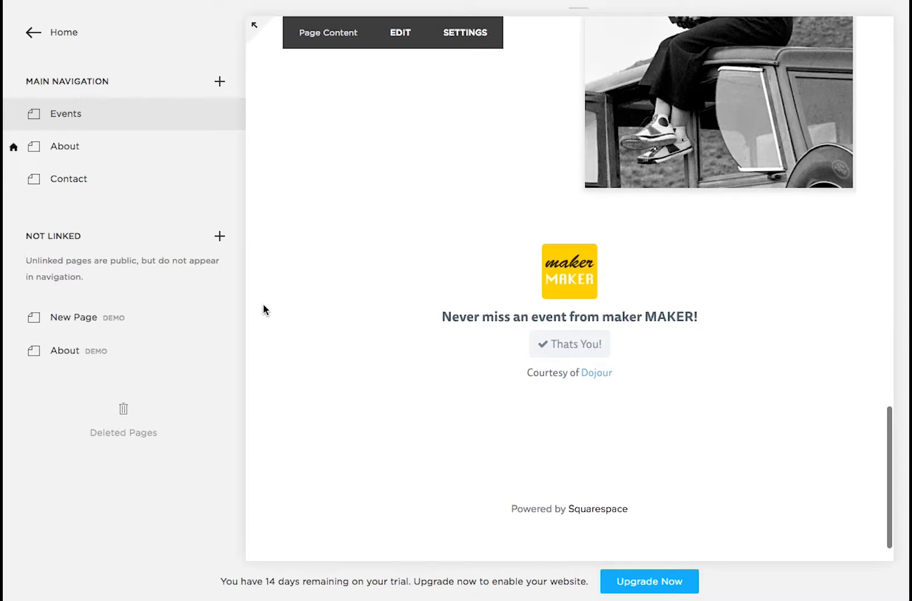
scroll(262, 305, "up", 12)
scroll(263, 304, "up", 10)
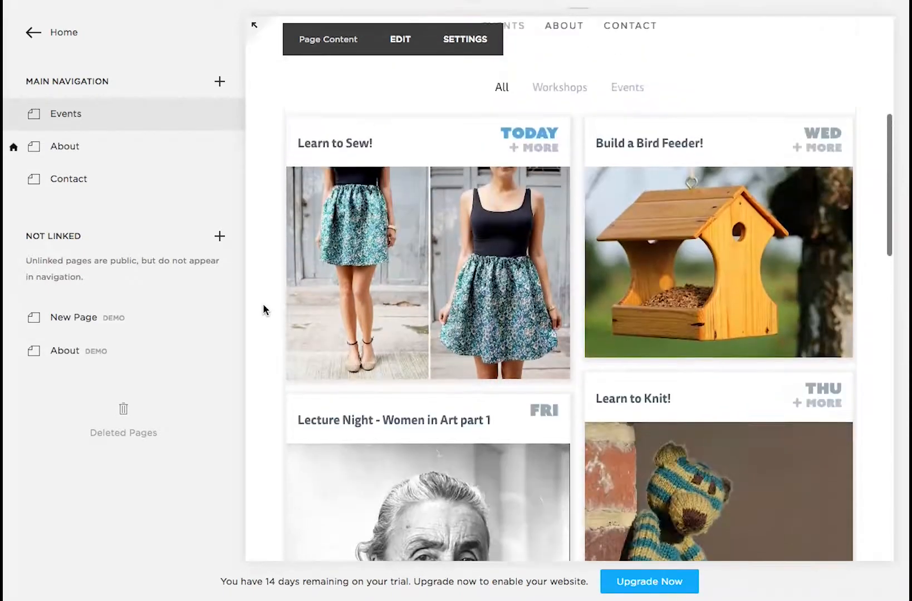
scroll(263, 304, "up", 3)
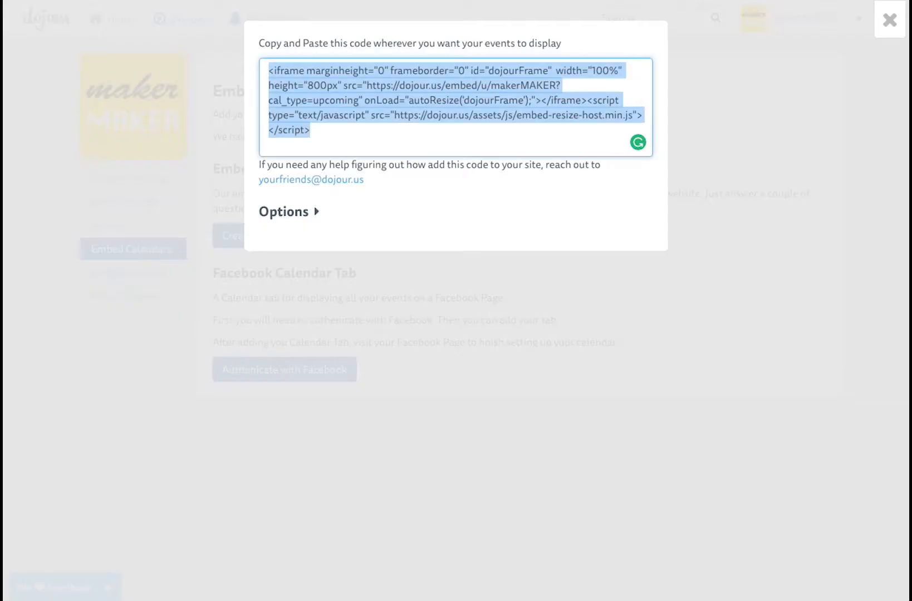
- Back in Dojour, set the embed's sub-calendar to Events and hide the sub-calendar navigation
left_click(314, 214)
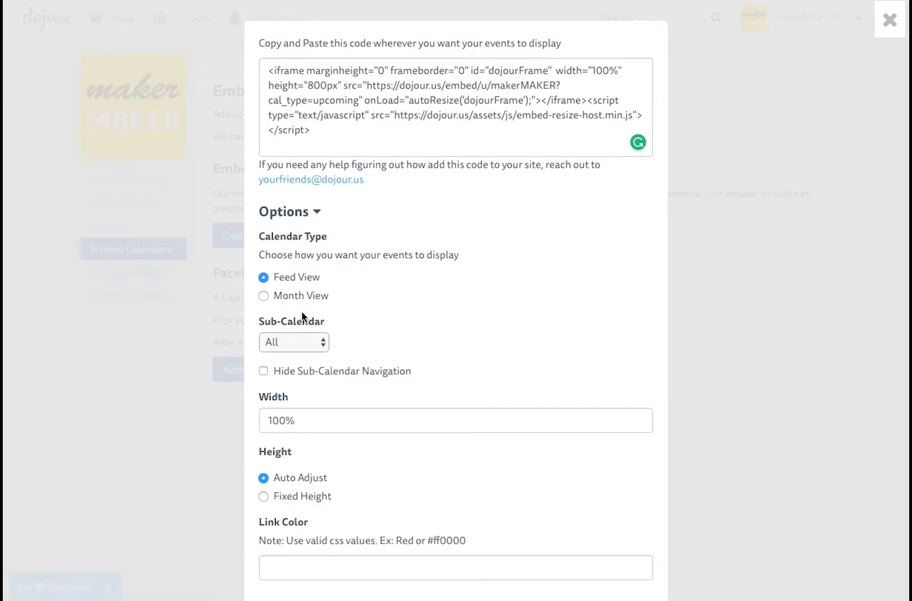
left_click(321, 345)
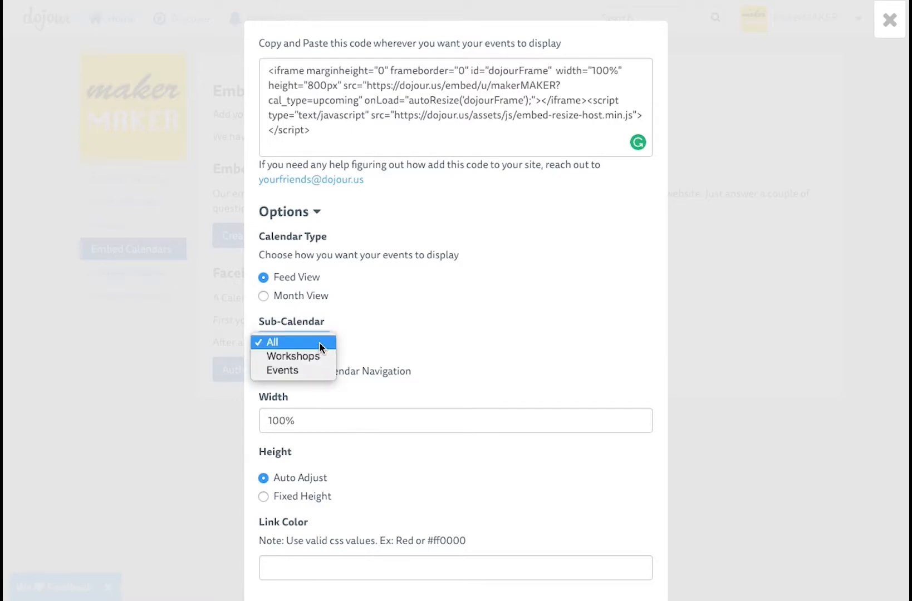
left_click(309, 370)
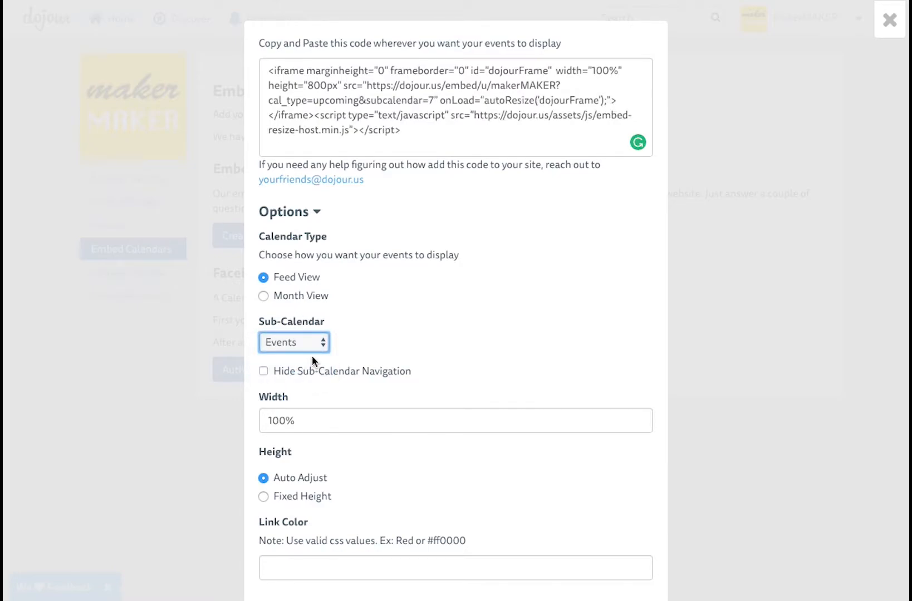
left_click(263, 370)
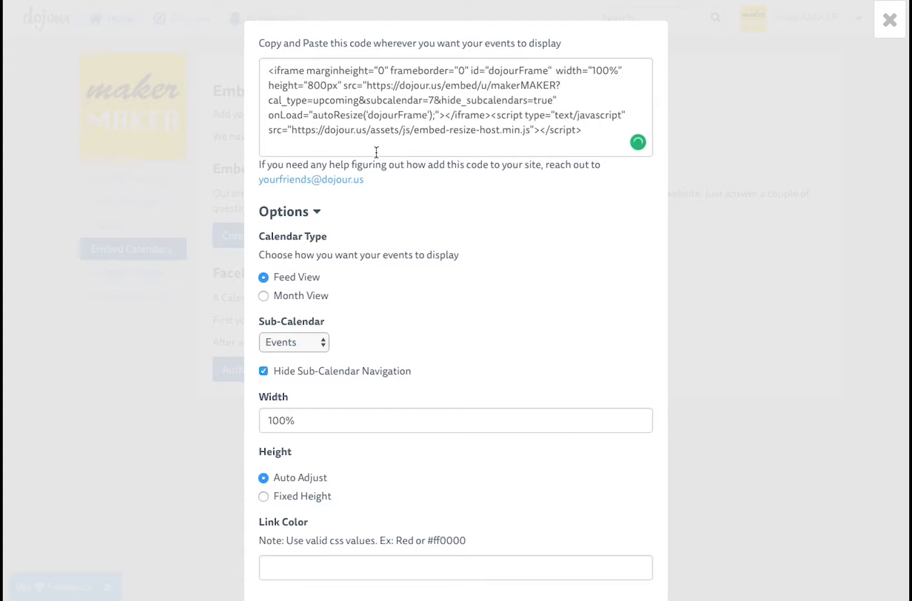
- Copy the Events-only embed code, replace the existing code in the Code block on the Squarespace Events page with it, and save the page
left_click_drag(582, 137, 270, 67)
key("ctrl+c")
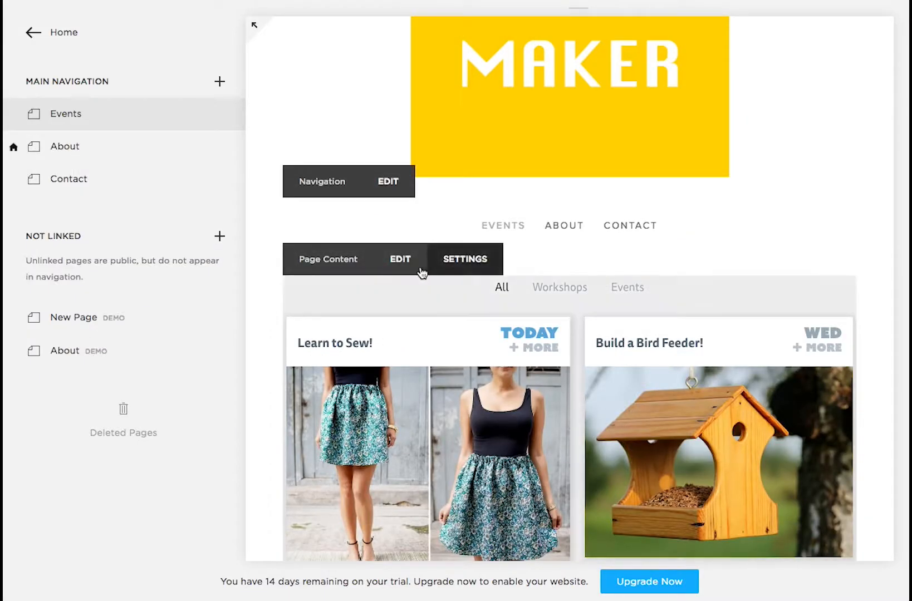
left_click(401, 263)
mouse_move(305, 390)
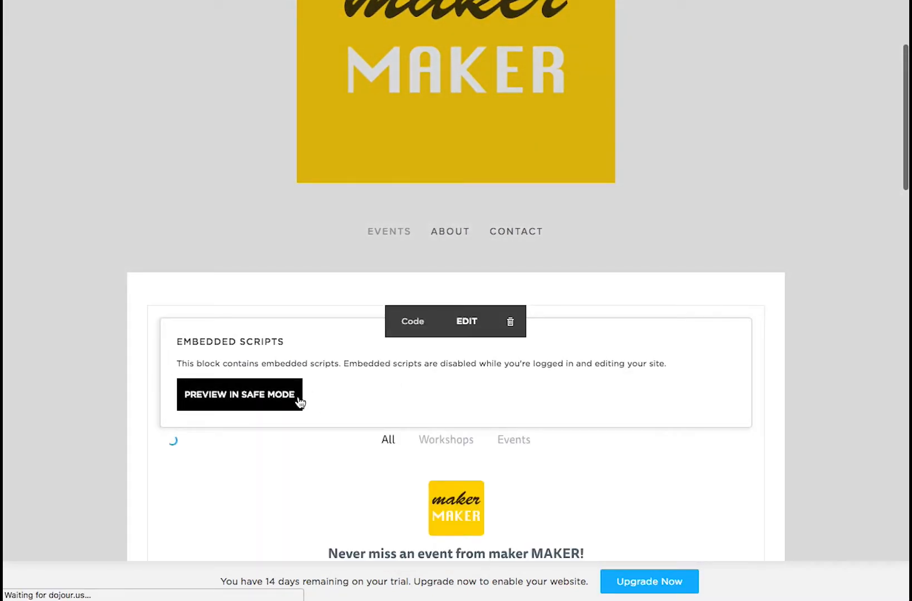
left_click(456, 310)
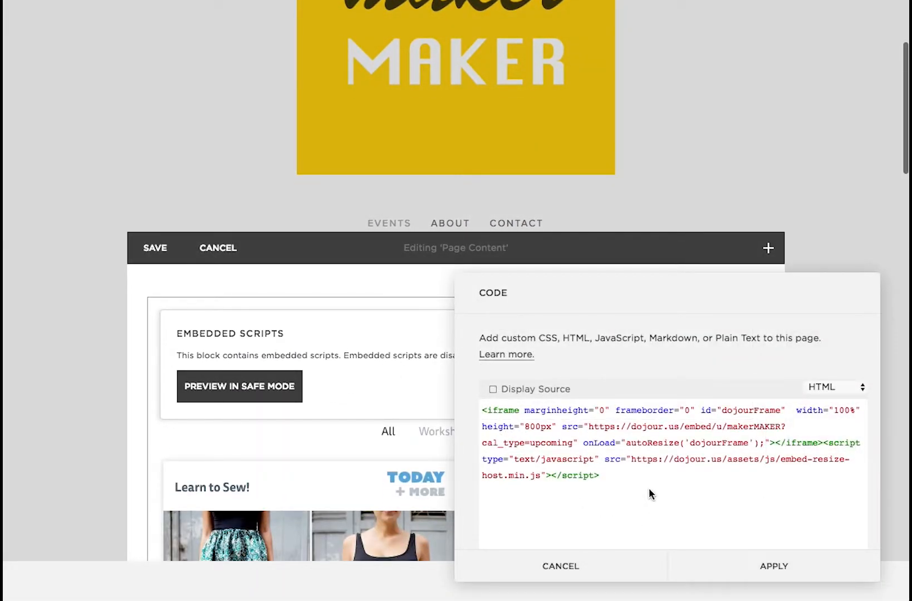
left_click_drag(648, 488, 478, 392)
key("BackSpace")
key("ctrl+v")
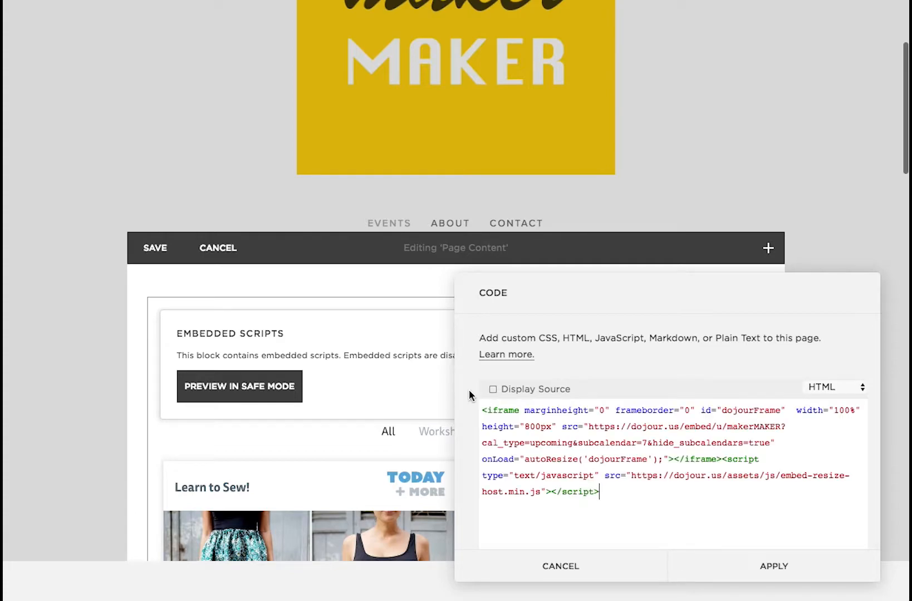
left_click(769, 565)
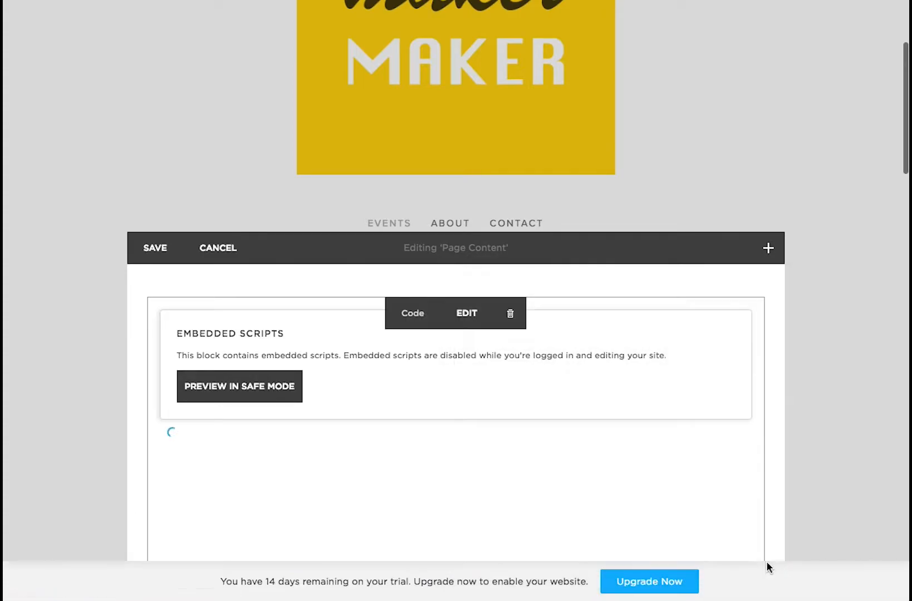
left_click(154, 247)
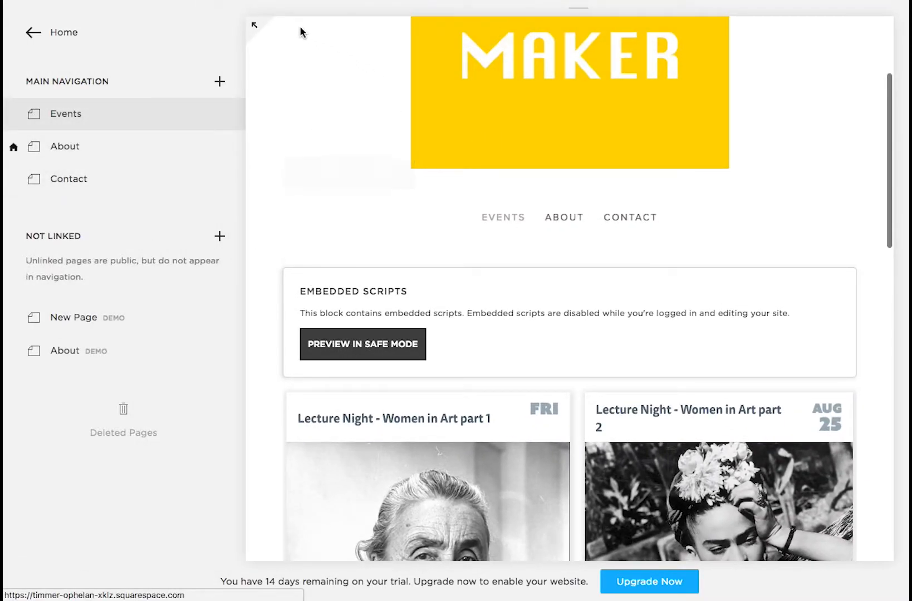
- Examine the full-width preview of the Events page from the header down to the footer, and return to the page editor
left_click(257, 28)
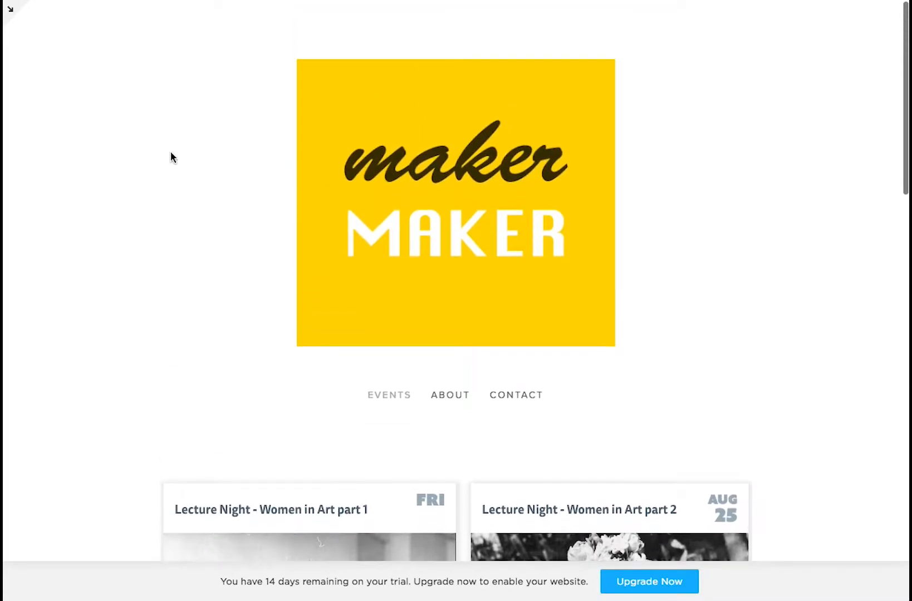
scroll(127, 159, "down", 10)
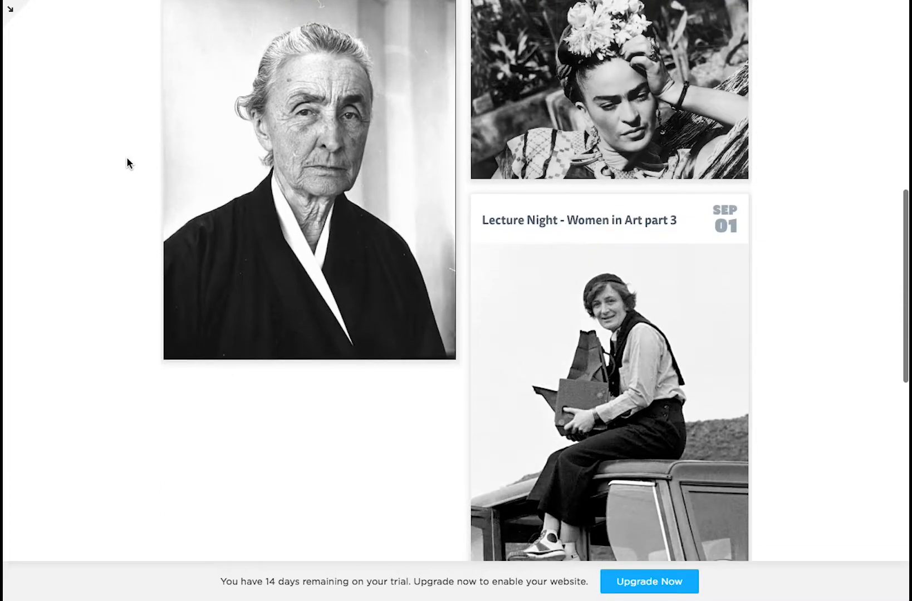
scroll(128, 162, "down", 3)
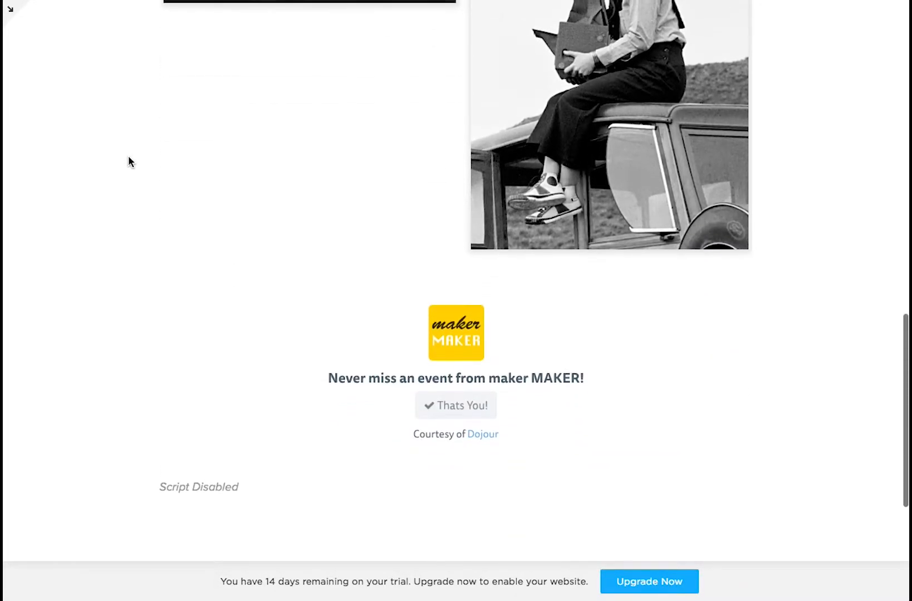
scroll(128, 162, "up", 12)
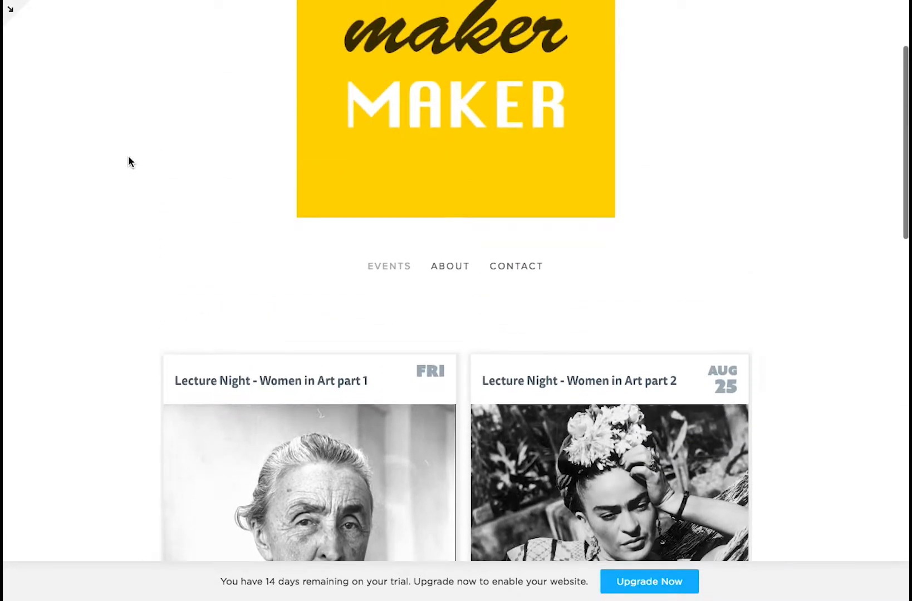
scroll(341, 239, "up", 3)
left_click(11, 12)
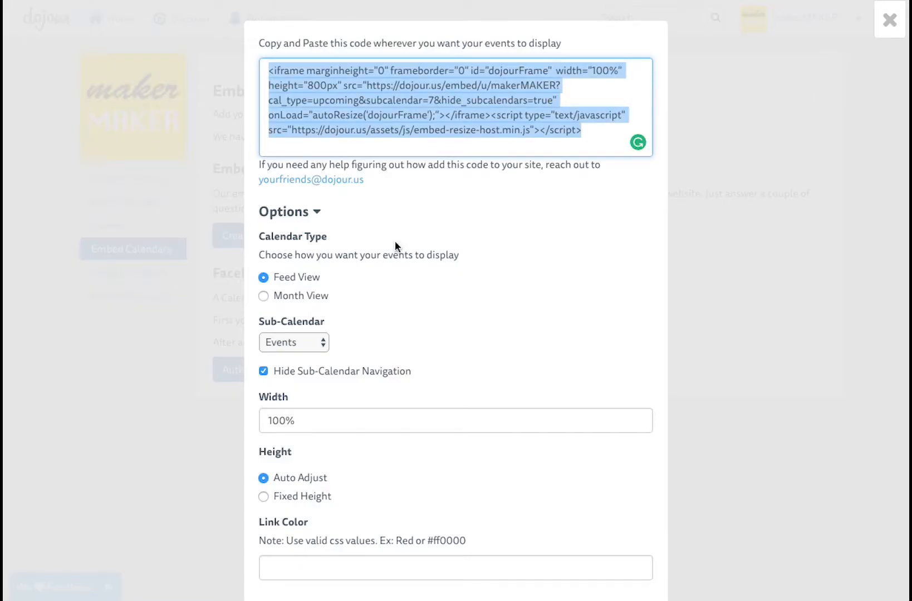
- Back in Dojour, set the embed's sub-calendar to Workshops and copy the updated embed code
left_click(331, 299)
left_click(305, 338)
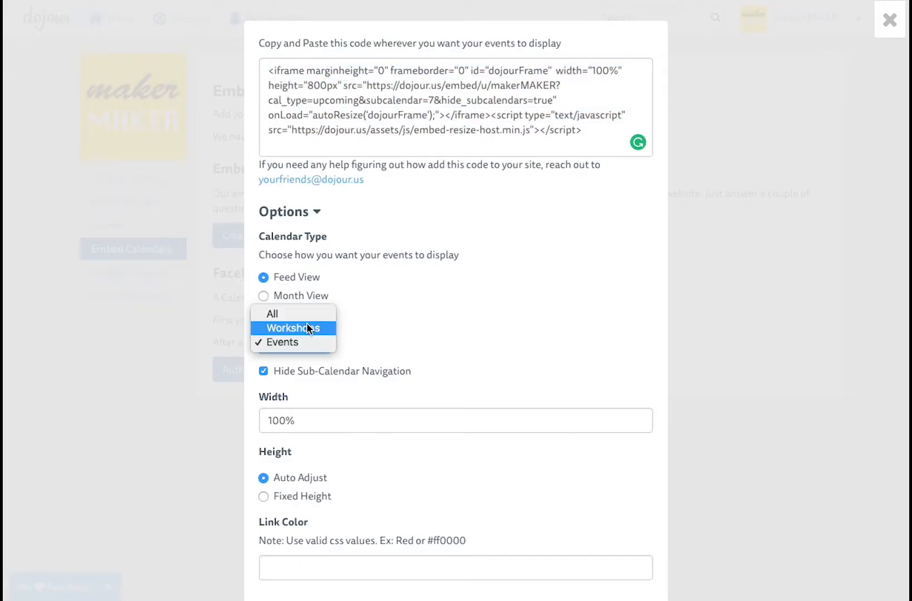
left_click(306, 324)
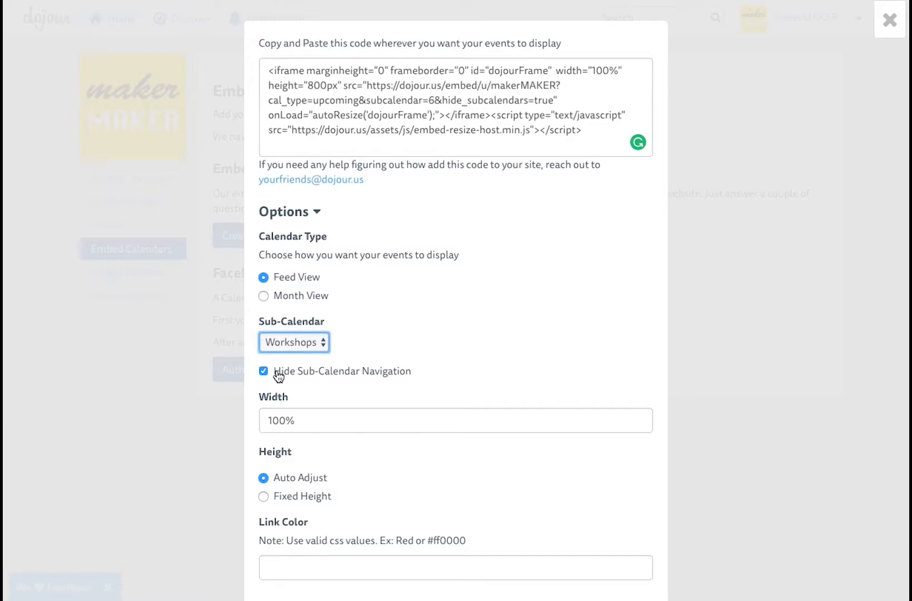
left_click_drag(581, 130, 285, 74)
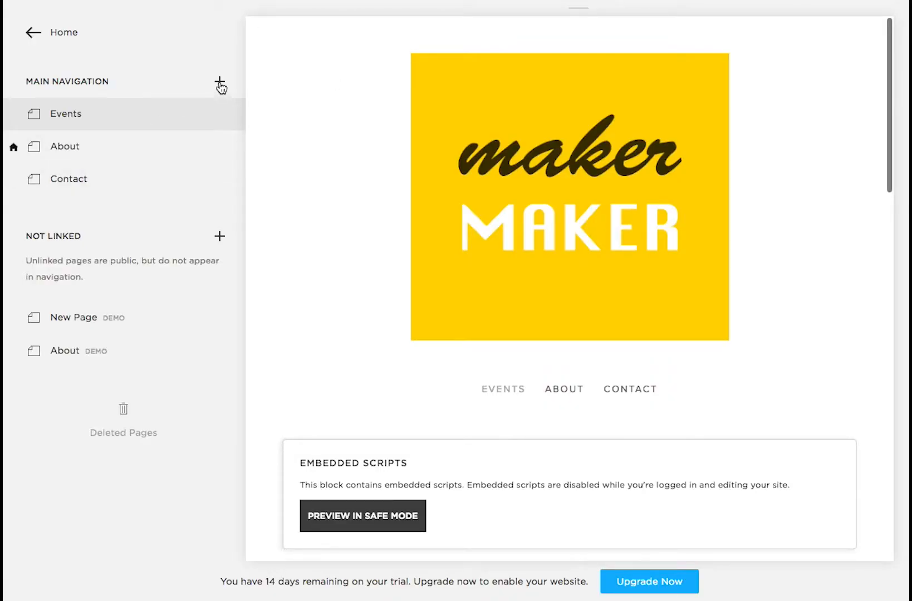
- In Squarespace, add a blank page titled Workshops to the main navigation and start editing it
left_click(220, 83)
left_click(305, 167)
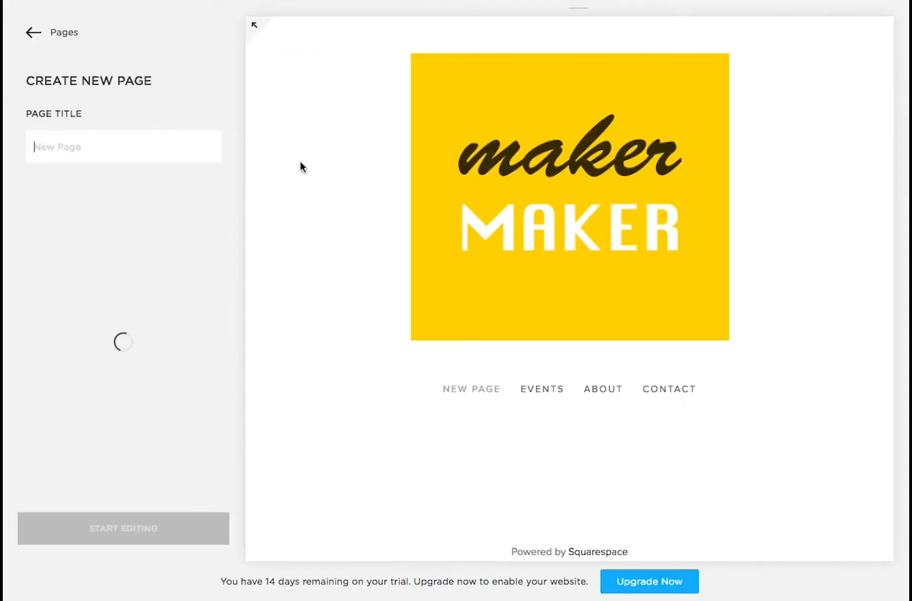
type("Workshops")
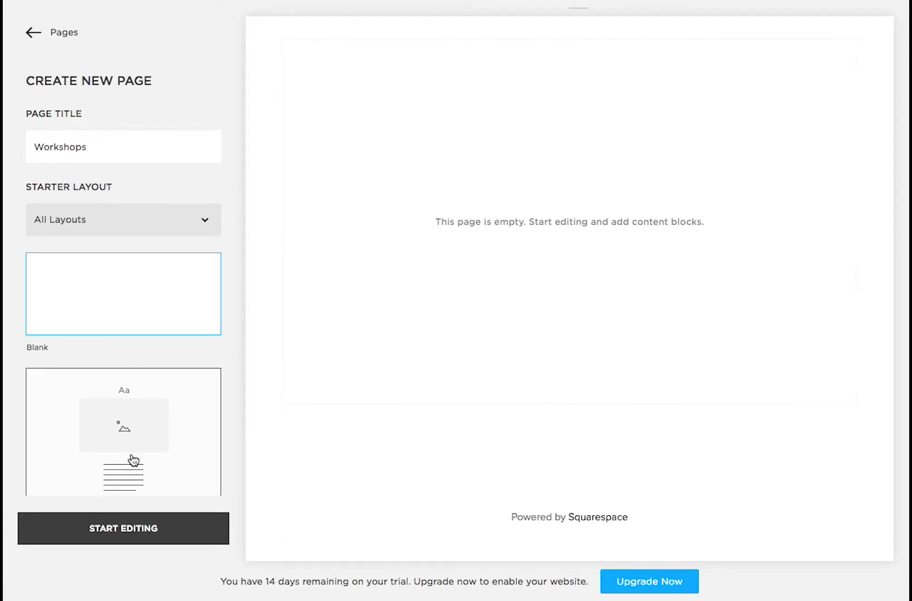
left_click(141, 544)
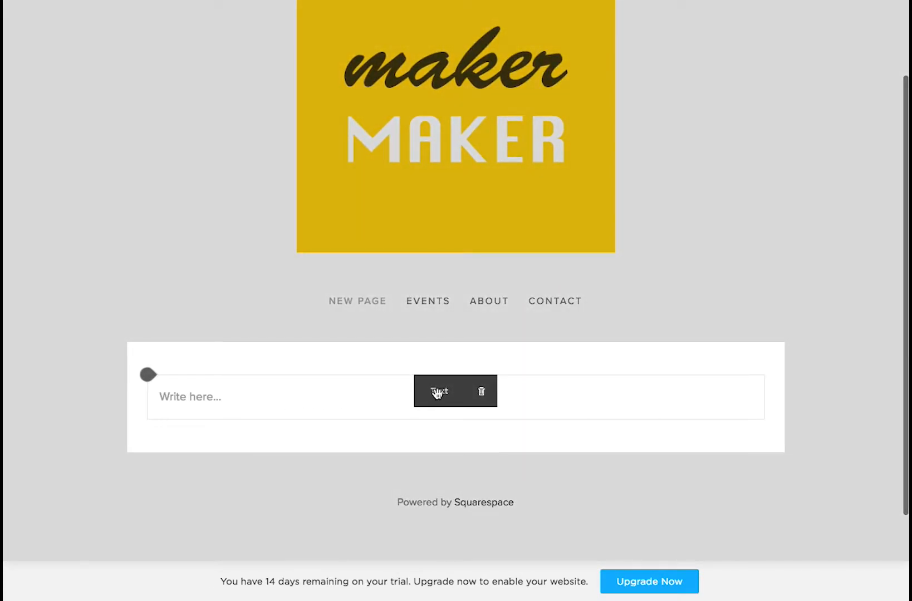
- Insert a Code block on the Workshops page, replace its placeholder HTML with the Workshops embed code, and save the page
left_click(149, 375)
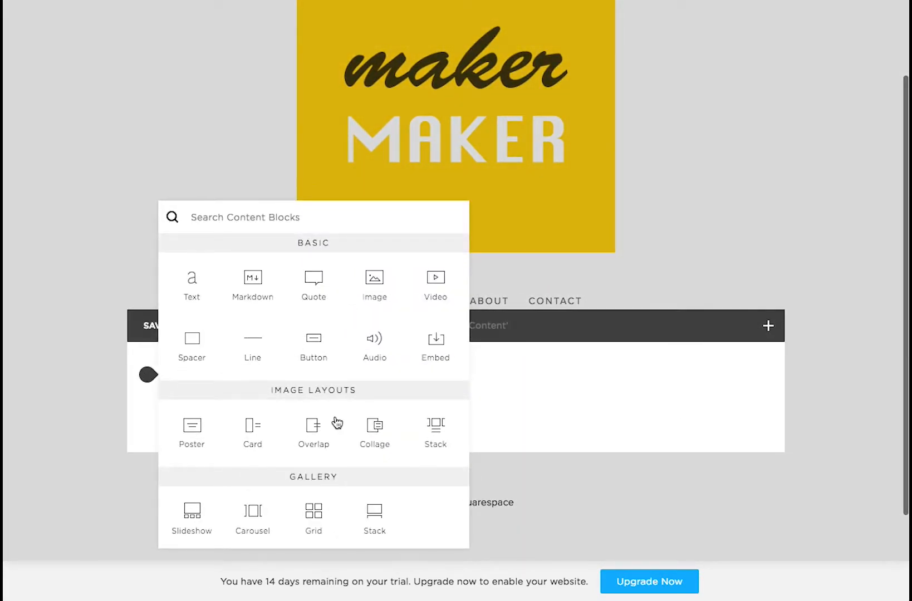
scroll(334, 406, "down", 5)
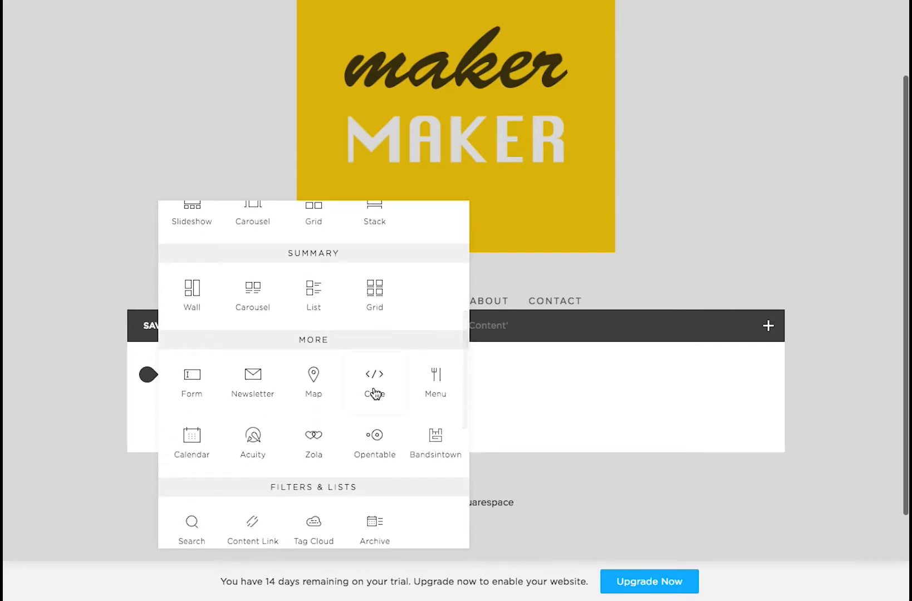
left_click(374, 393)
left_click_drag(632, 310, 443, 292)
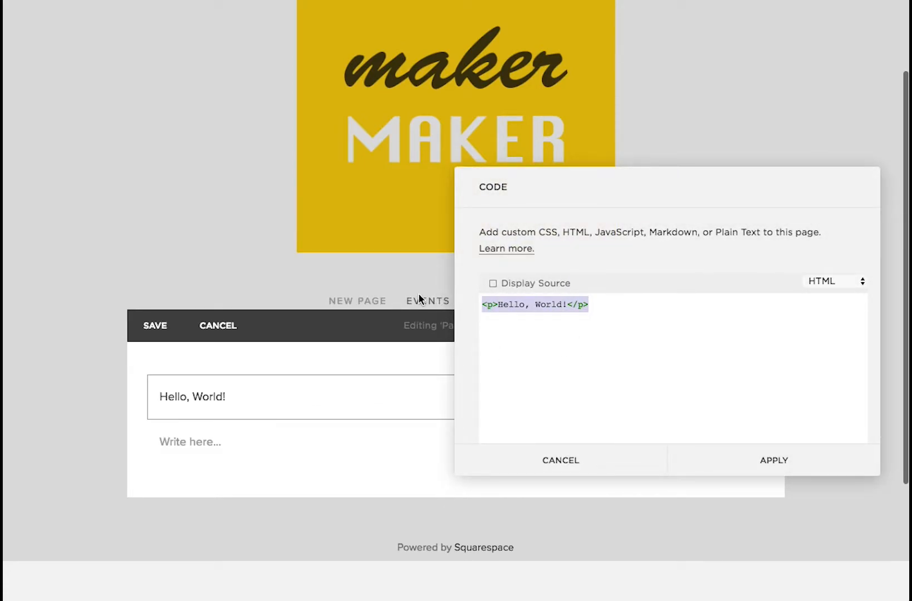
type("<iframe marginheight=\"0\" frameborder=\"0\" id=\"dojourFrame\"  width=\"100%\" height=\"800px\" src=\"https://dojour.us/embed/u/makerMAKER?cal_type=upcoming&subcalendar=6&hide_subcalendars=true\" onLoad=\"autoResize('dojourFrame');\"></iframe><script type=\"text/javascript\" src=\"https://dojour.us/assets/js/embed-resize-host.min.js\"></script>")
left_click(805, 460)
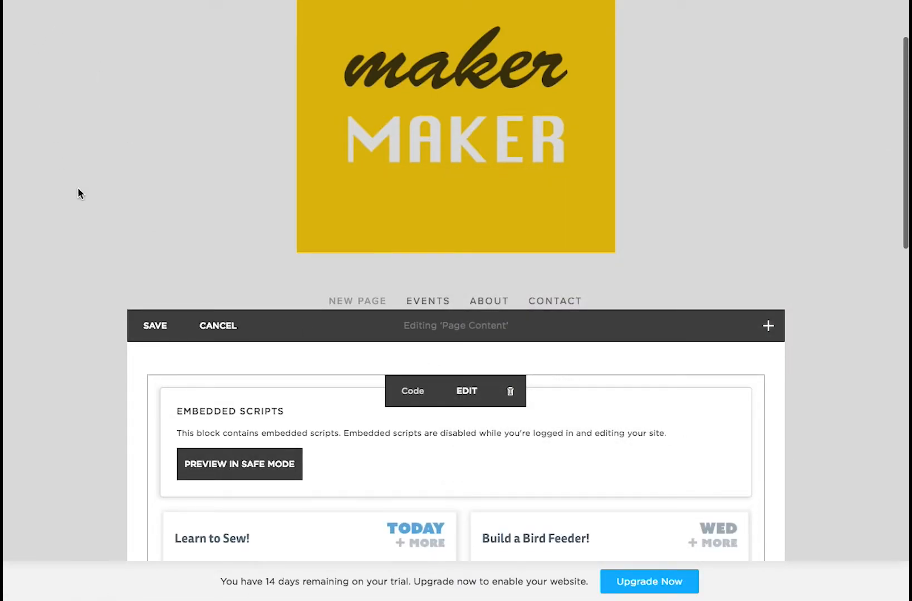
left_click(154, 324)
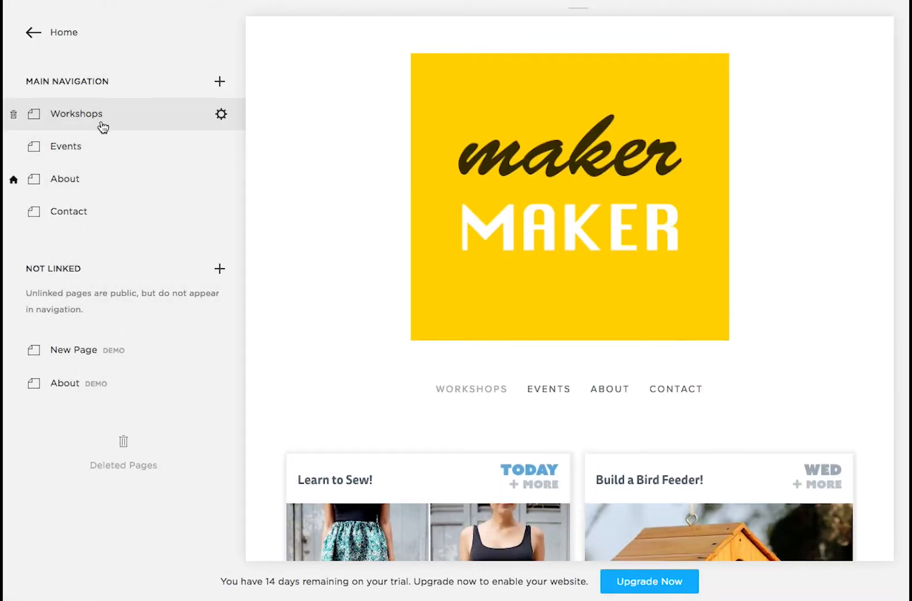
- Reorder the main navigation to About, Events, Workshops, Contact
left_click_drag(71, 179, 77, 112)
left_click_drag(87, 181, 95, 140)
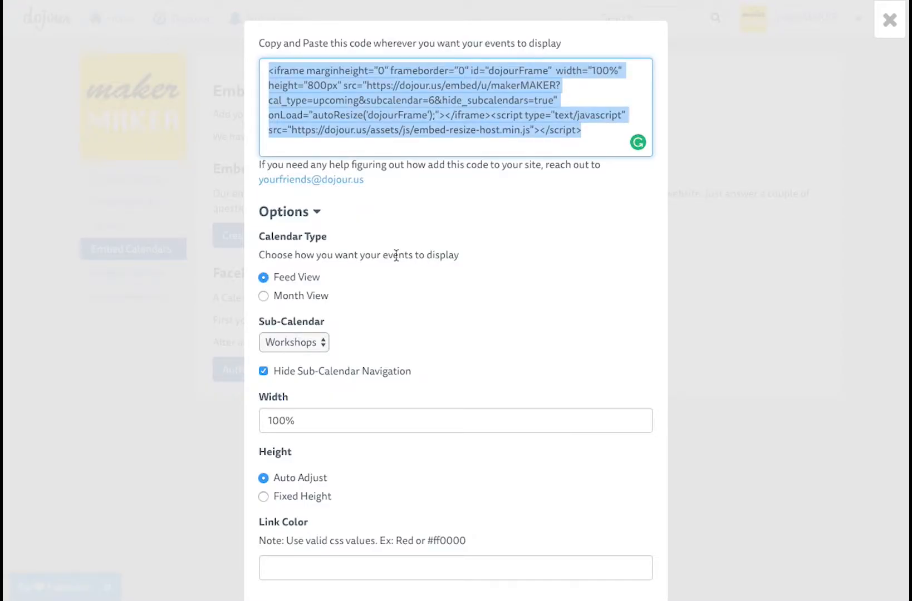
- In Dojour, set the embed to Month View with all sub-calendars and the sub-calendar navigation shown, and copy the code
left_click(286, 340)
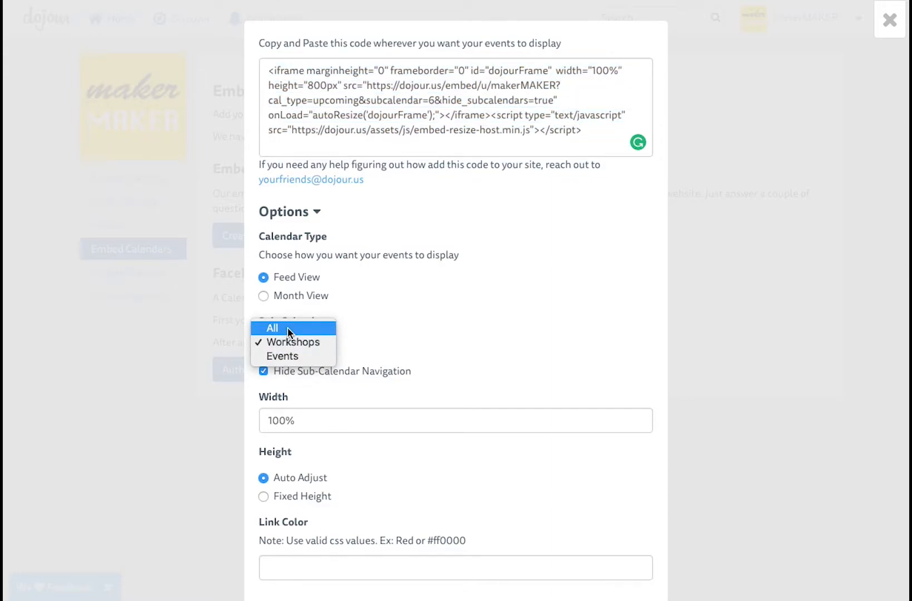
left_click(272, 327)
left_click(263, 372)
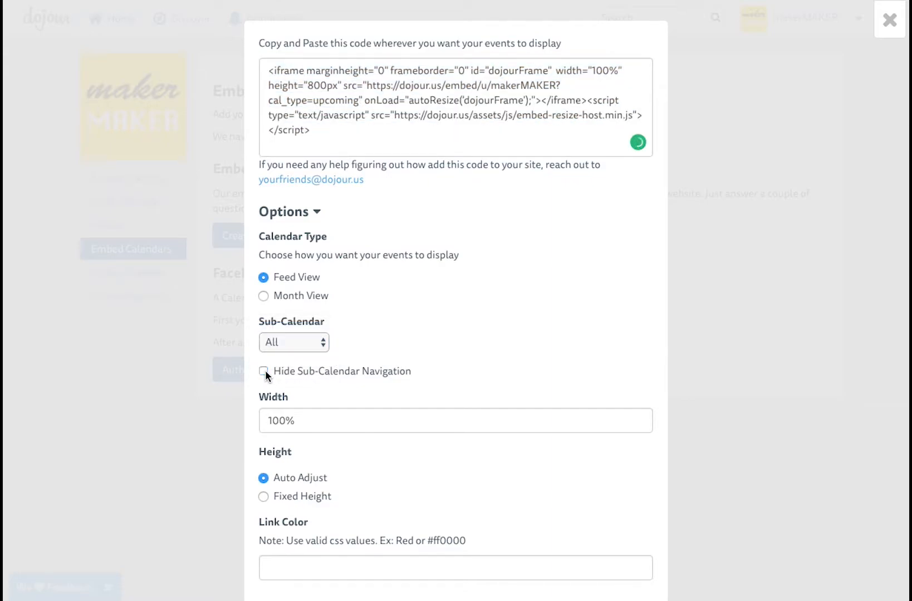
left_click(274, 296)
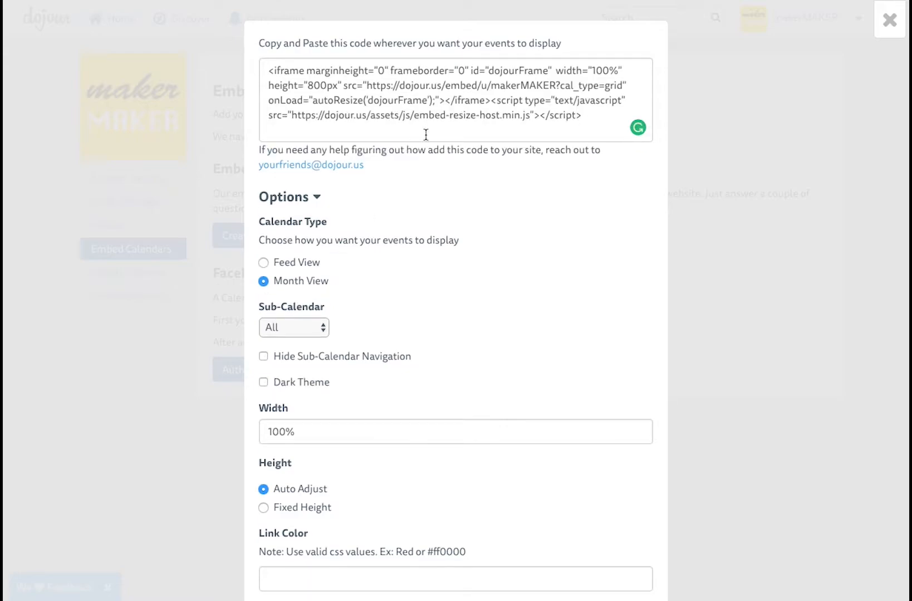
left_click_drag(568, 116, 387, 82)
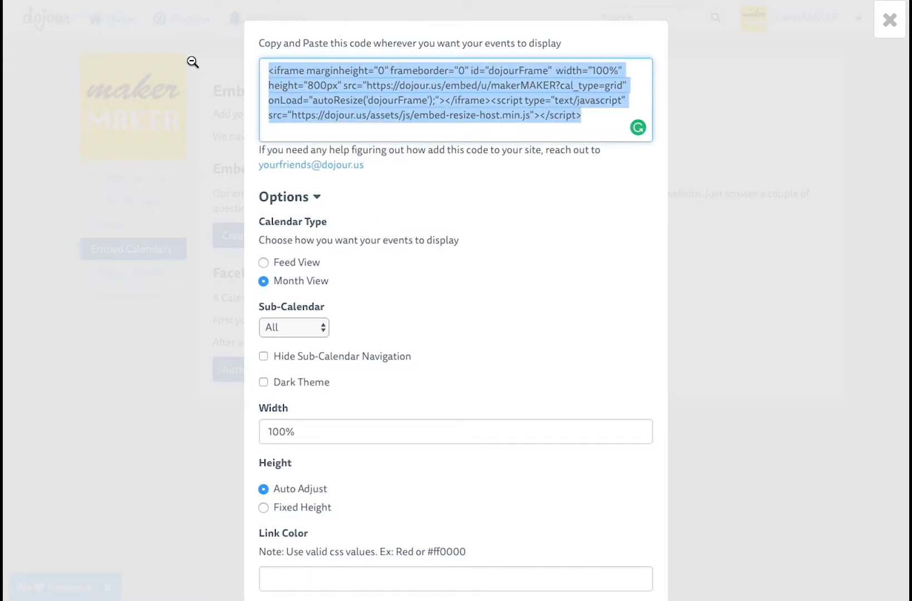
scroll(290, 470, "down", 1)
scroll(290, 470, "up", 1)
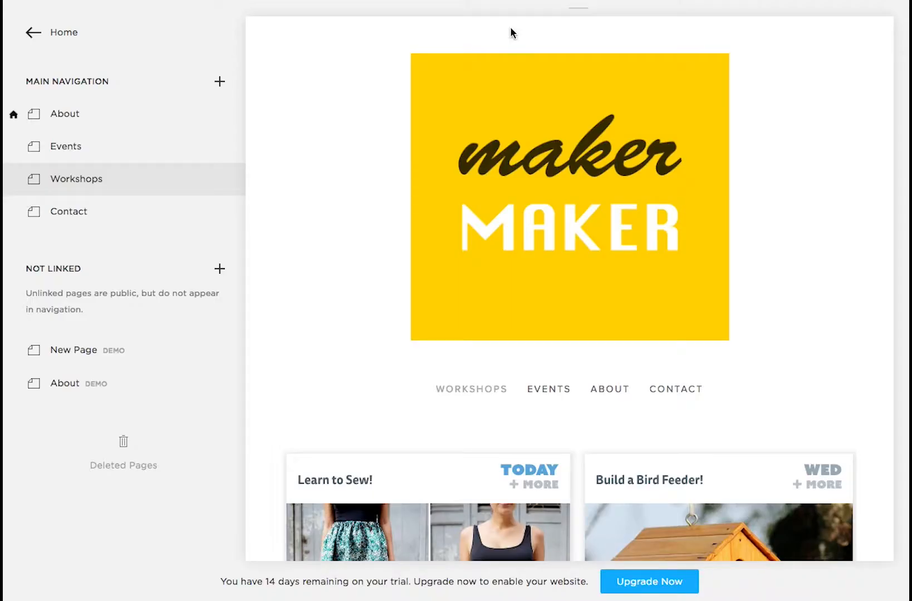
- In Squarespace, add a blank page titled Calendar to the main navigation and start editing it
left_click(216, 85)
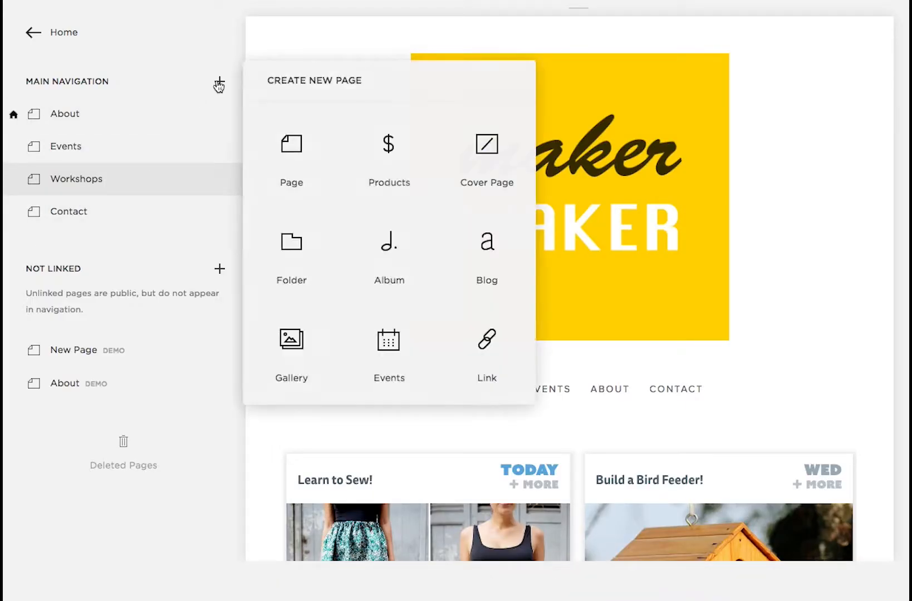
left_click(301, 149)
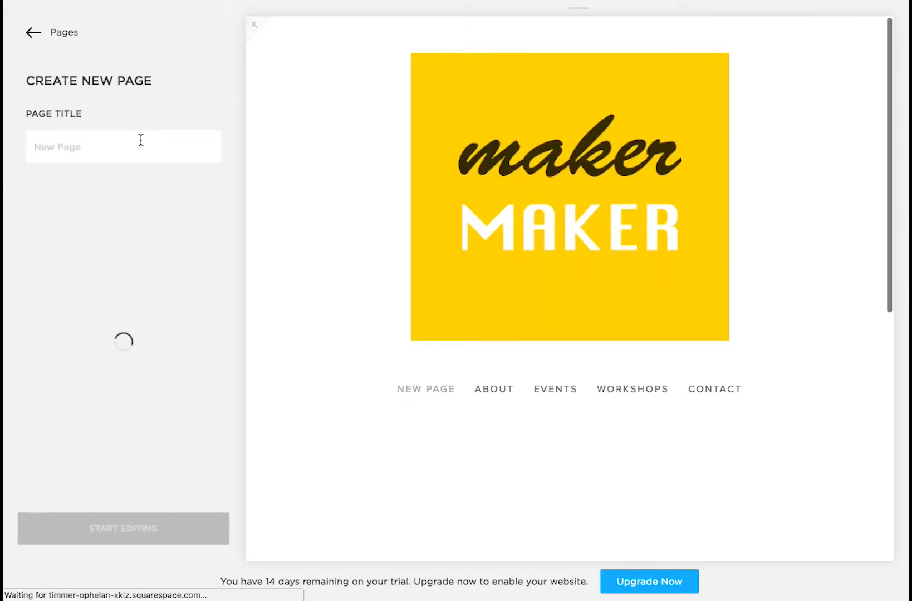
left_click(140, 140)
type("Calendar")
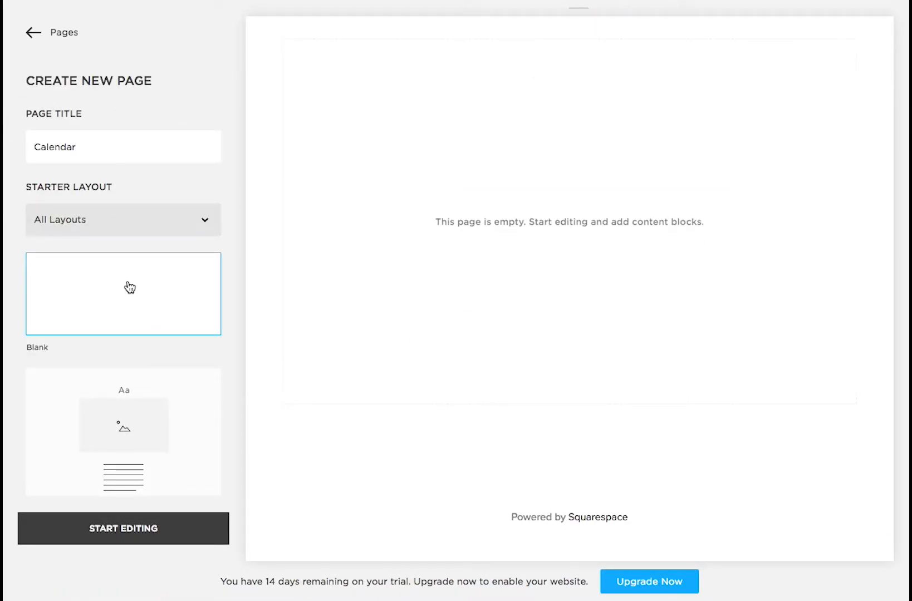
left_click(86, 524)
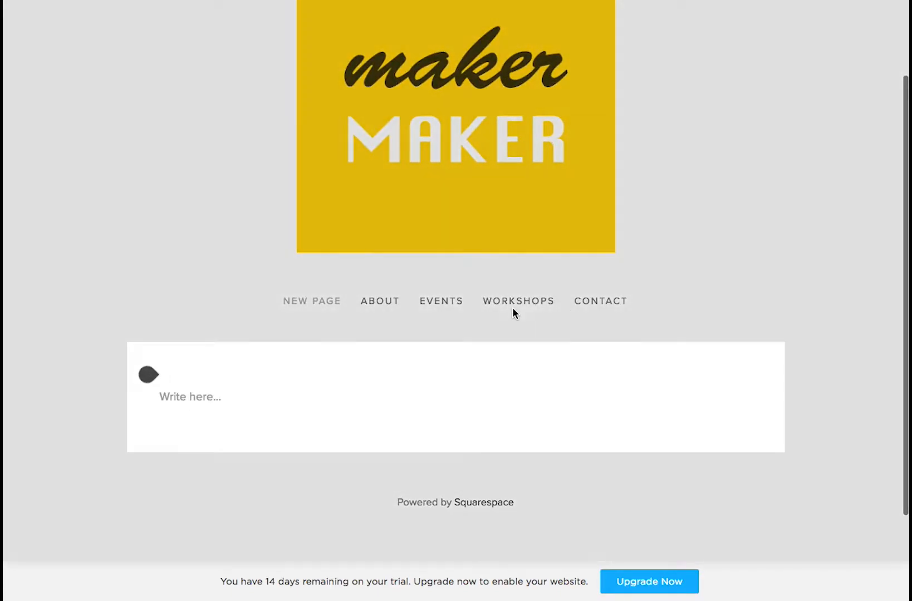
- Insert a Code block on the Calendar page and replace its placeholder HTML with the makerMAKER month-view embed code using cal_type=grid
mouse_move(236, 389)
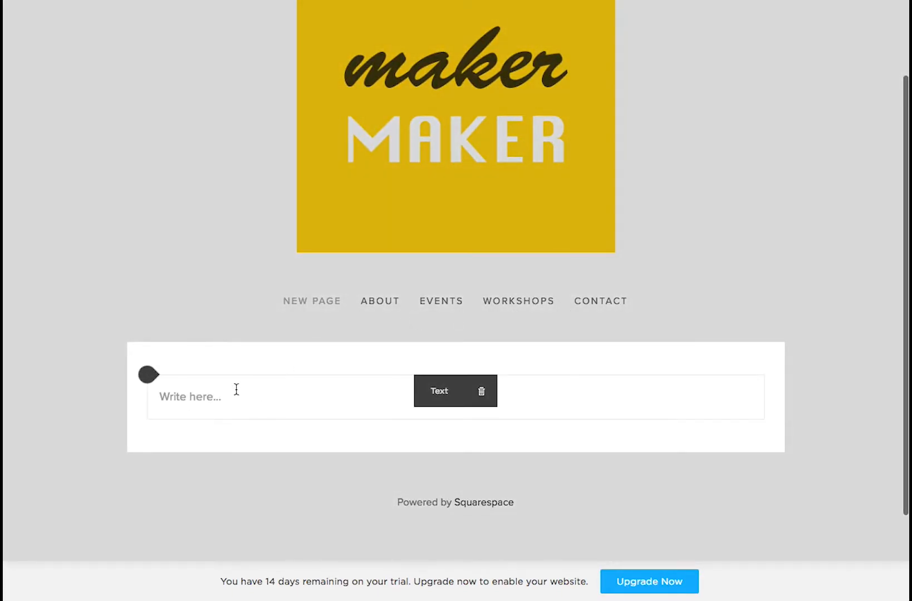
left_click(149, 374)
scroll(376, 443, "down", 3)
scroll(378, 441, "down", 3)
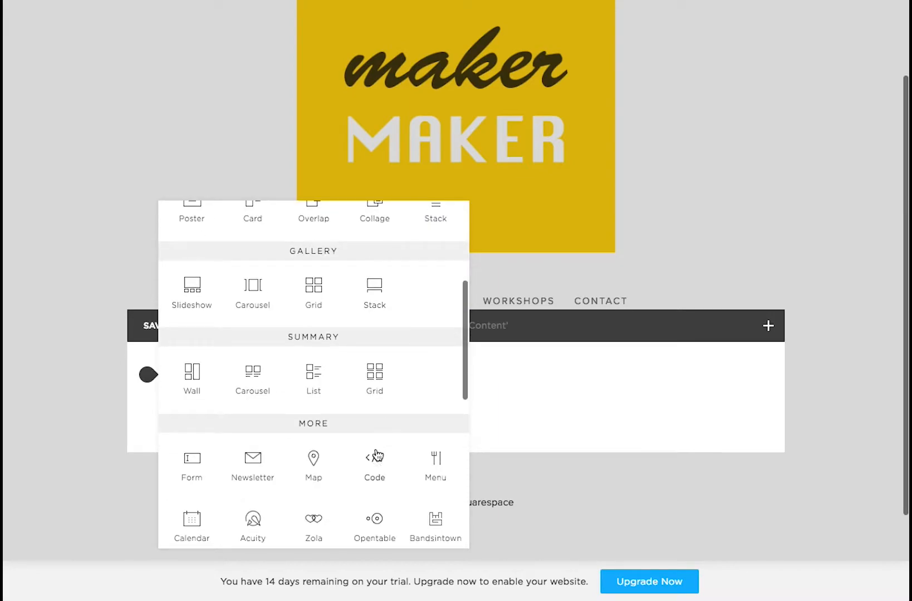
left_click(375, 458)
type("<iframe marginheight=\"0\" frameborder=\"0\" id=\"dojourFrame\" width=\"100%\" height=\"800px\" src=\"https://dojour.us/embed/u/makermaker?tl_type=grid\" onload=\"autoResize('dojourFrame');\"></iframe><script type=\"text/javascript\" src=\"https://dojour.us/assets/js/embed-resize-host.min.js\"></script>")
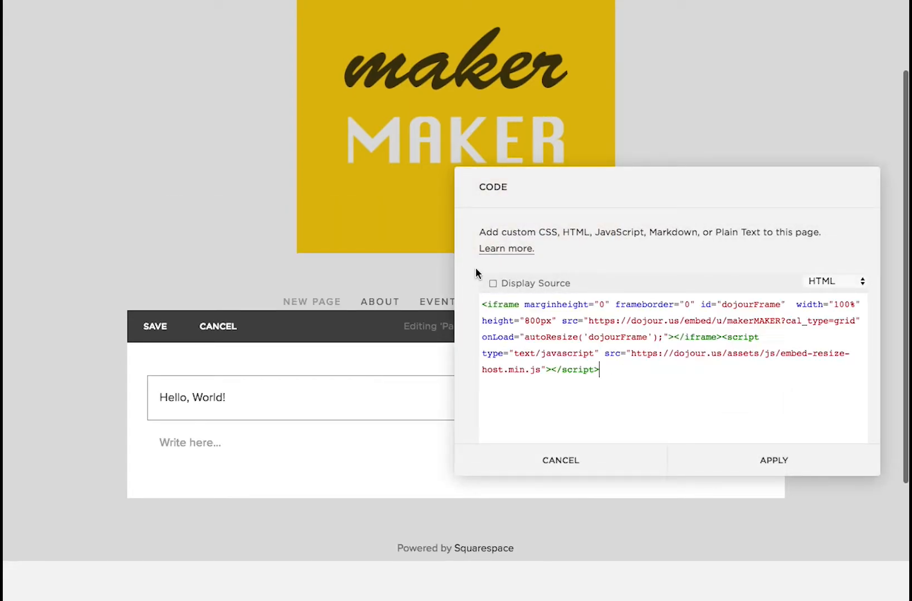
left_click(810, 463)
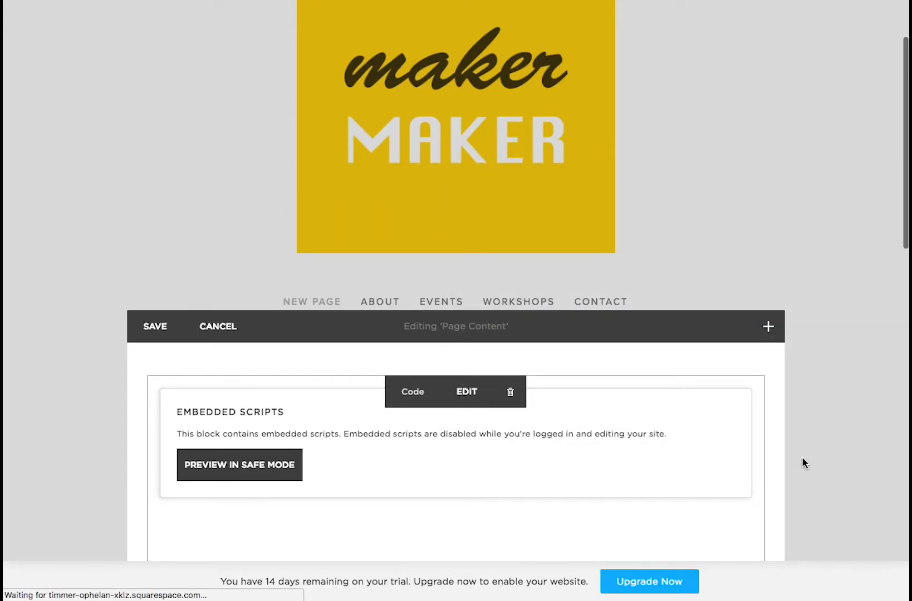
- Review the embedded month calendar in the page editor and save the Calendar page
scroll(89, 350, "down", 1)
scroll(92, 352, "down", 5)
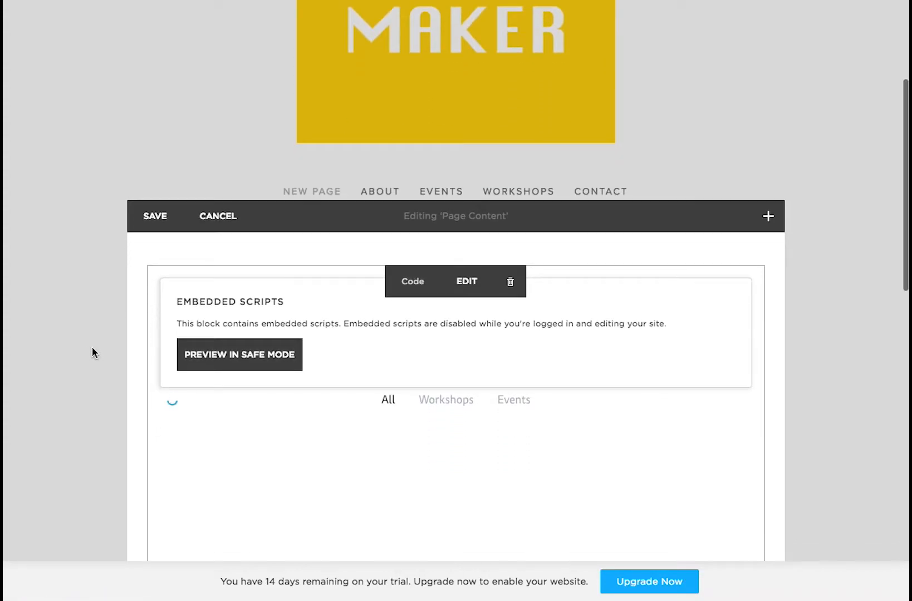
scroll(659, 499, "down", 3)
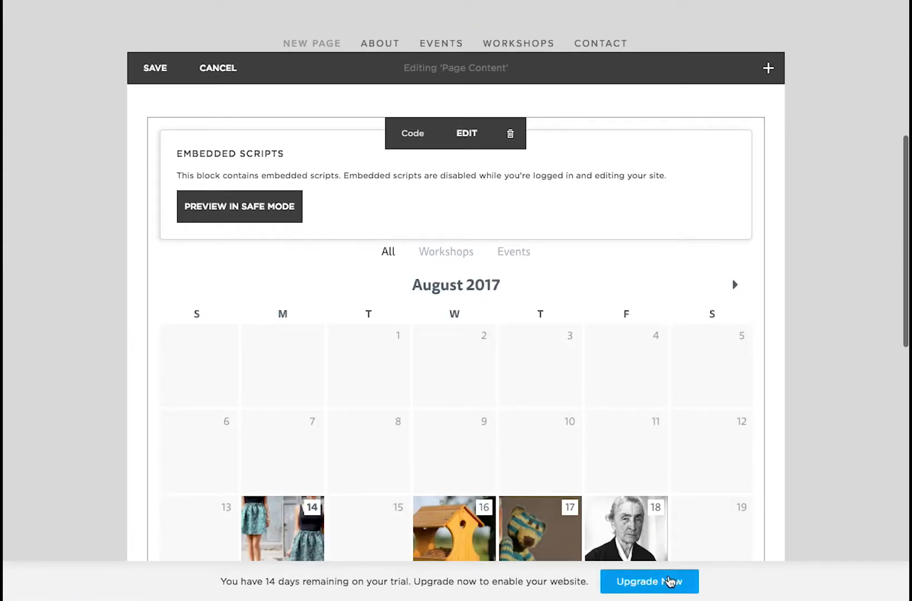
scroll(570, 407, "down", 1)
scroll(570, 418, "up", 5)
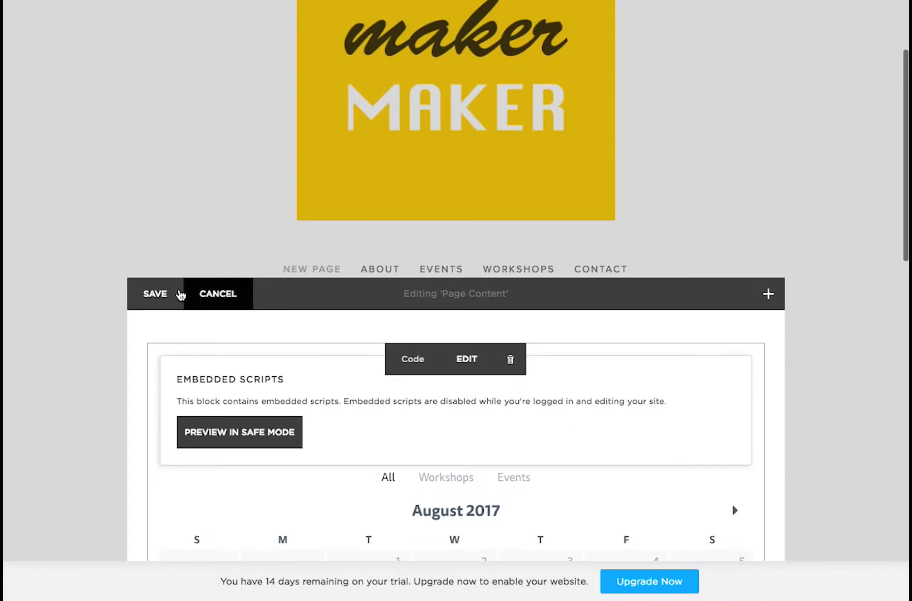
left_click(160, 291)
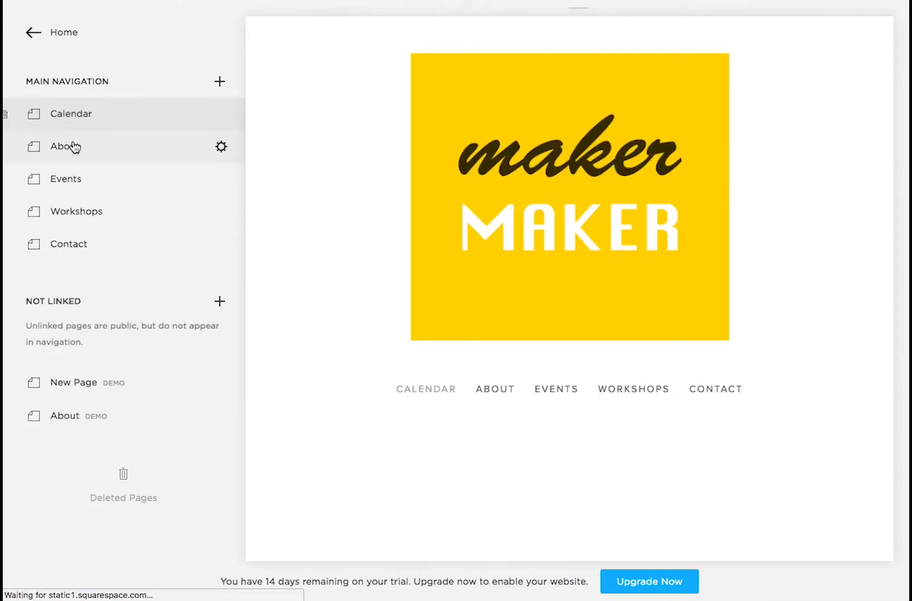
- Move About above Calendar in the main navigation and expand the site preview to full screen
left_click_drag(73, 145, 74, 114)
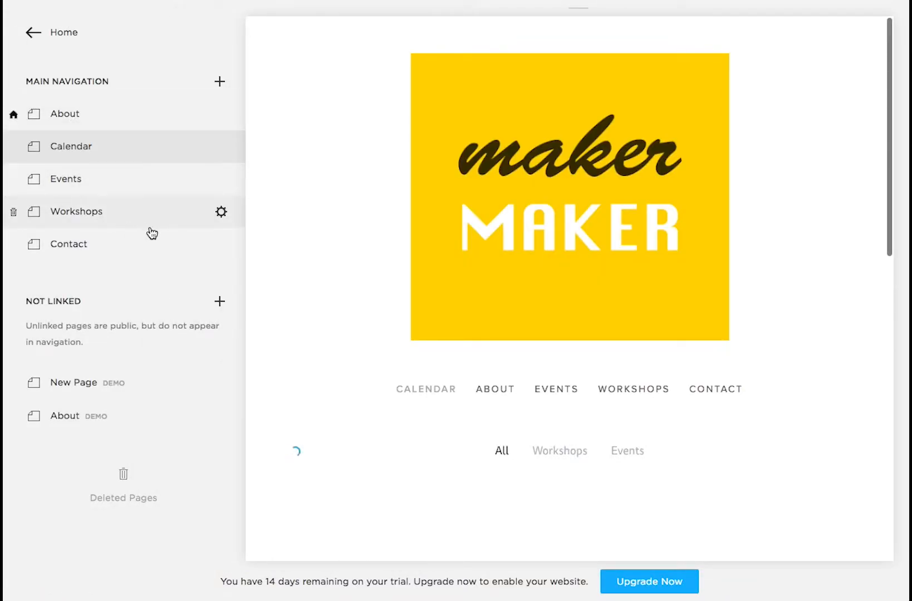
left_click(257, 29)
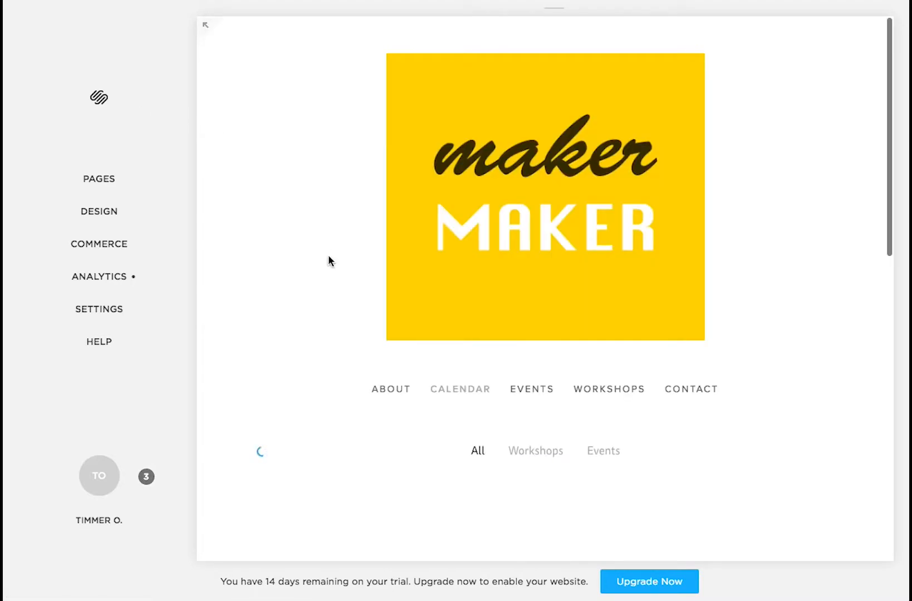
left_click(207, 28)
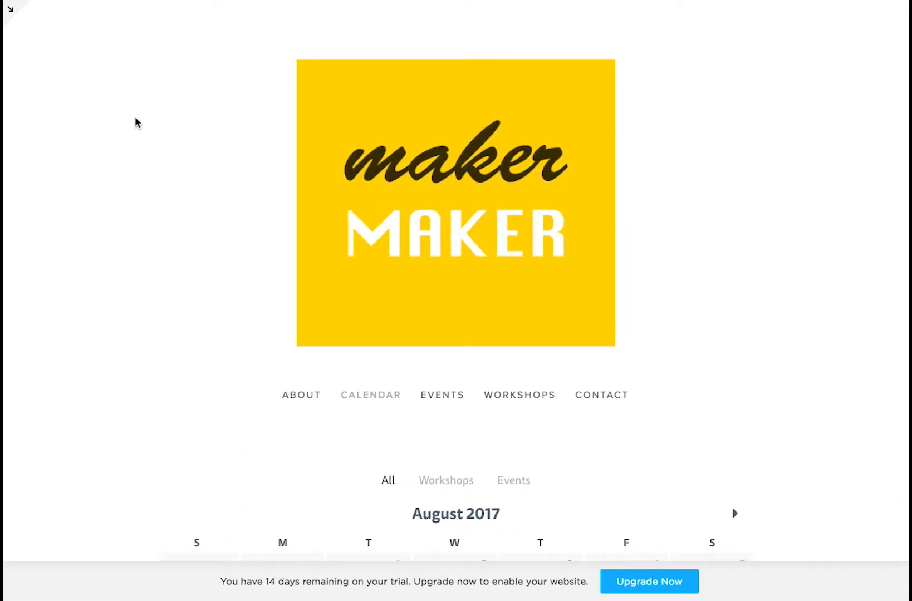
- View the About page in the site preview, and return to the Calendar page to look over the month grid
scroll(92, 192, "down", 3)
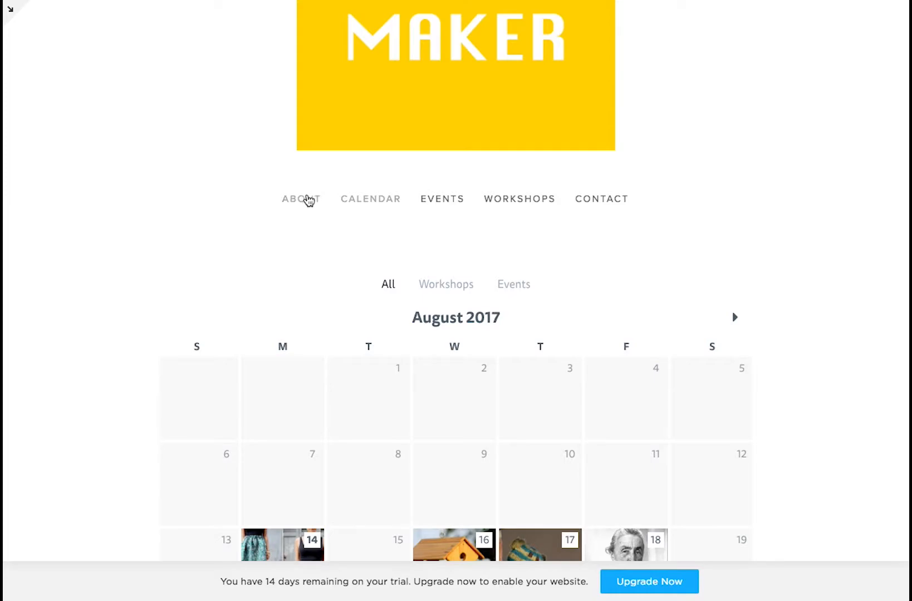
left_click(307, 202)
scroll(144, 261, "down", 3)
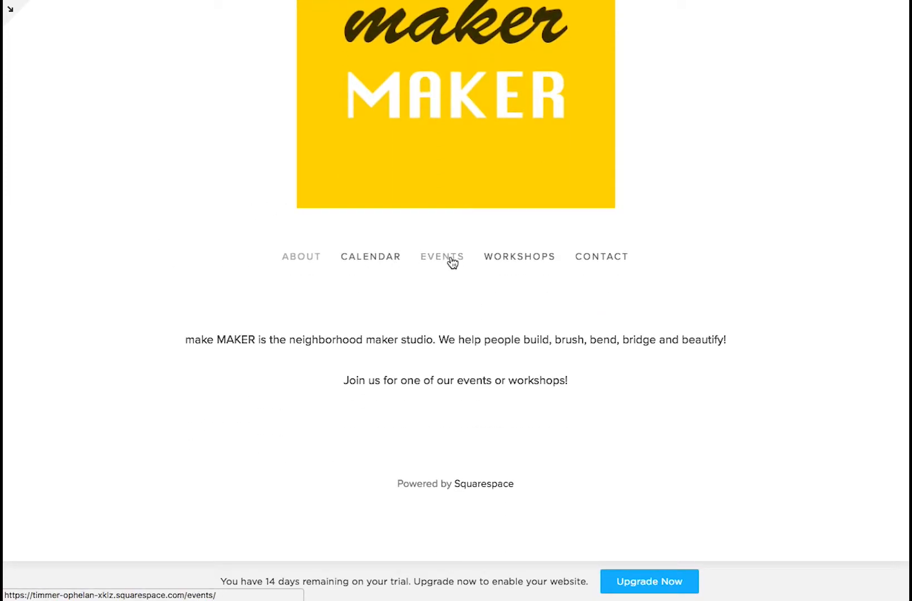
left_click(398, 259)
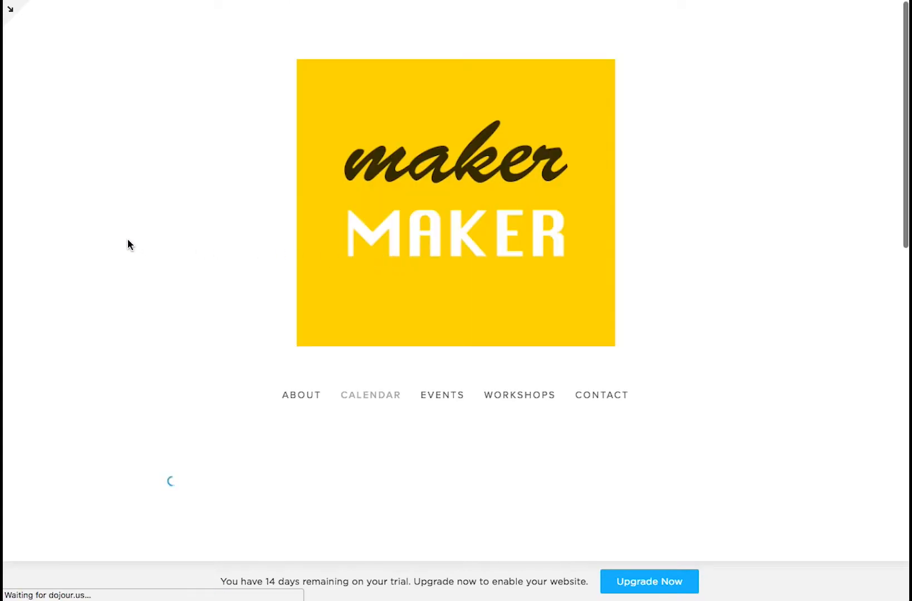
scroll(129, 245, "down", 10)
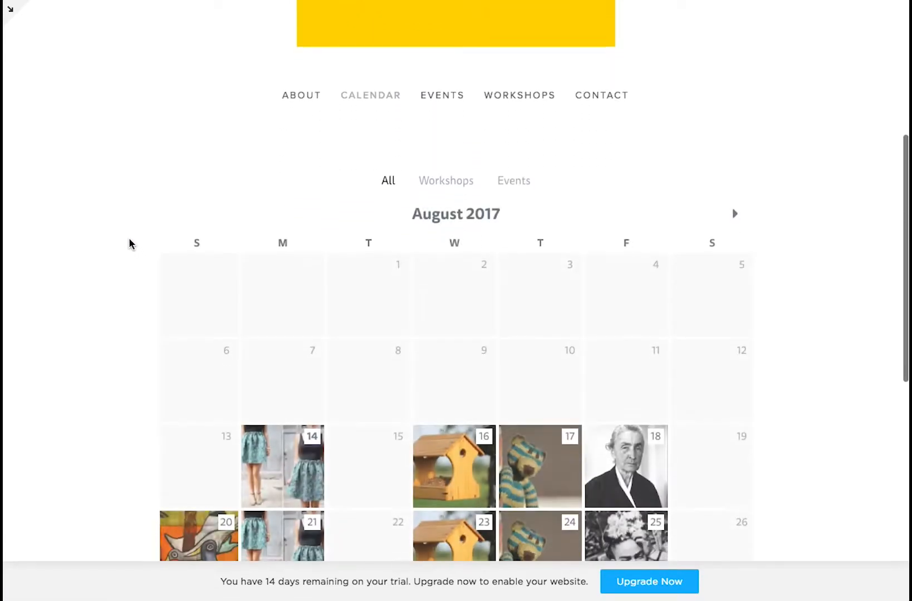
scroll(129, 243, "up", 2)
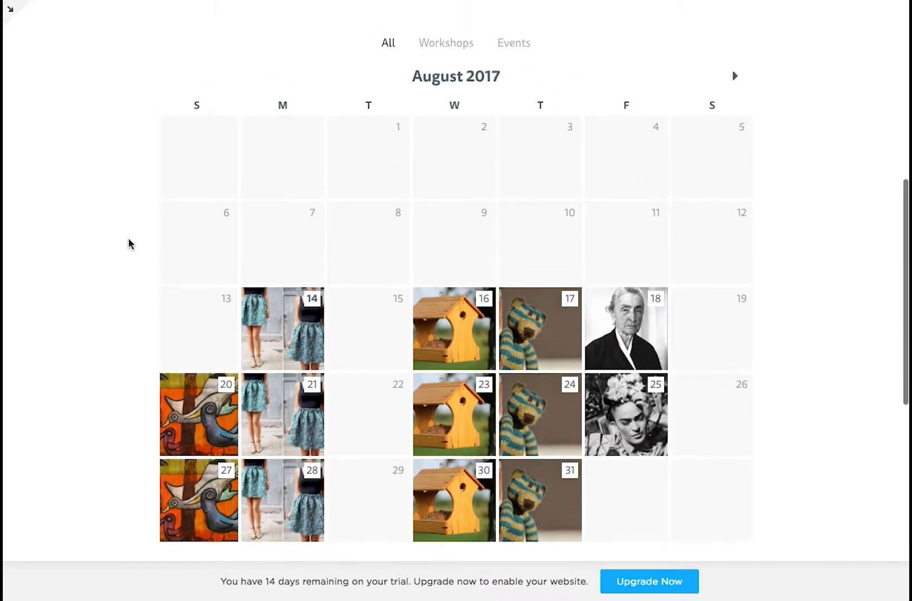
- Open the August 14 Learn to Sew! event from the calendar, read through its details, and return to all events
mouse_move(468, 337)
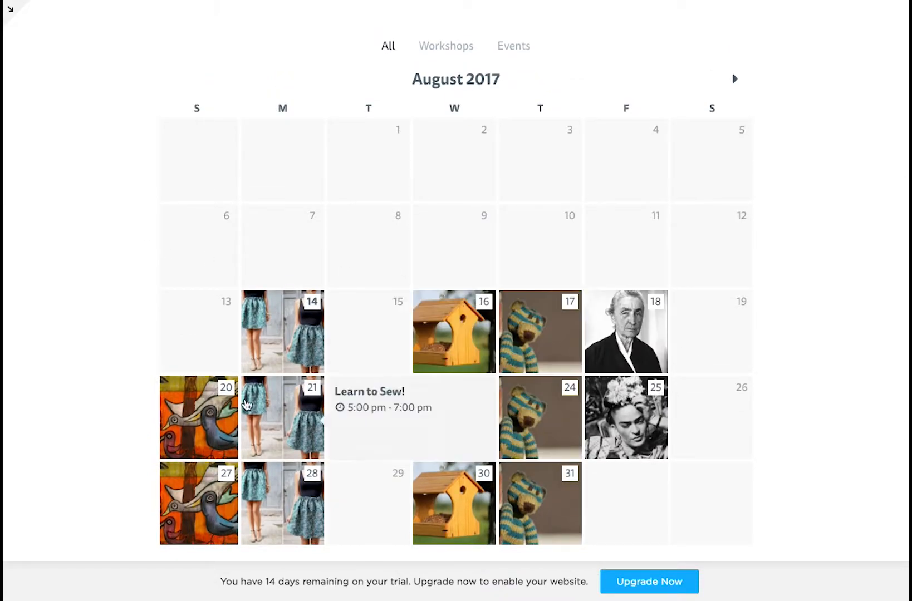
left_click(277, 333)
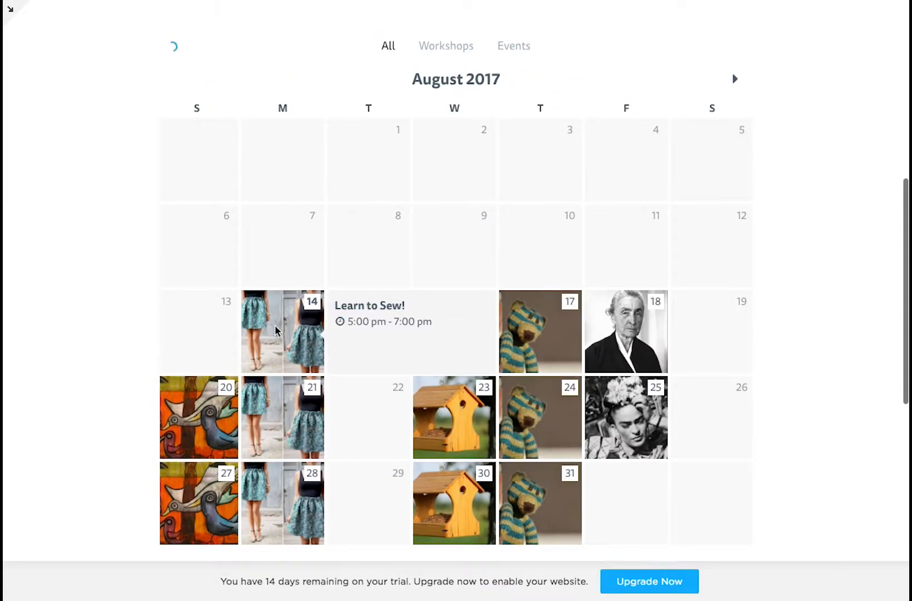
scroll(180, 321, "down", 5)
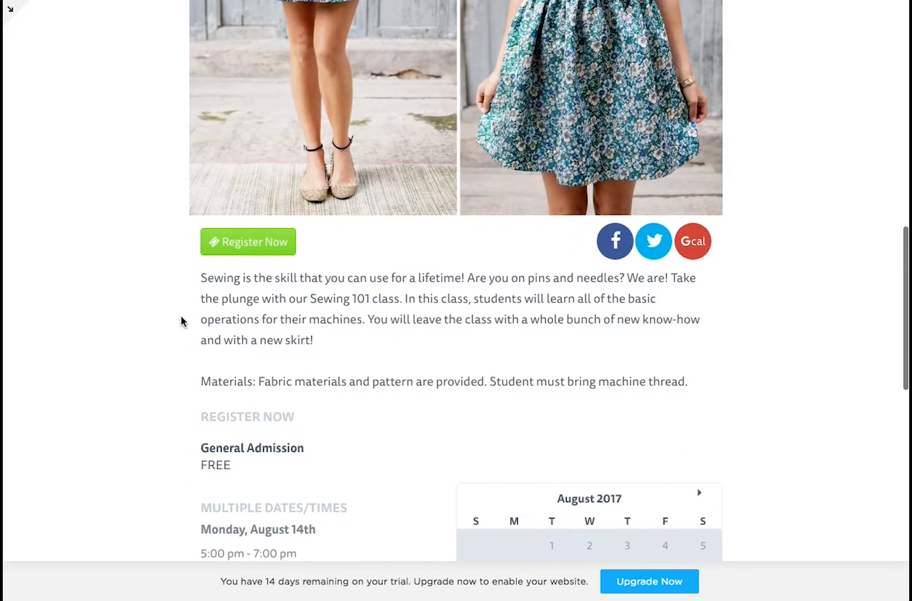
scroll(181, 321, "down", 4)
scroll(180, 320, "up", 2)
scroll(180, 320, "down", 5)
scroll(180, 321, "up", 13)
scroll(181, 321, "up", 2)
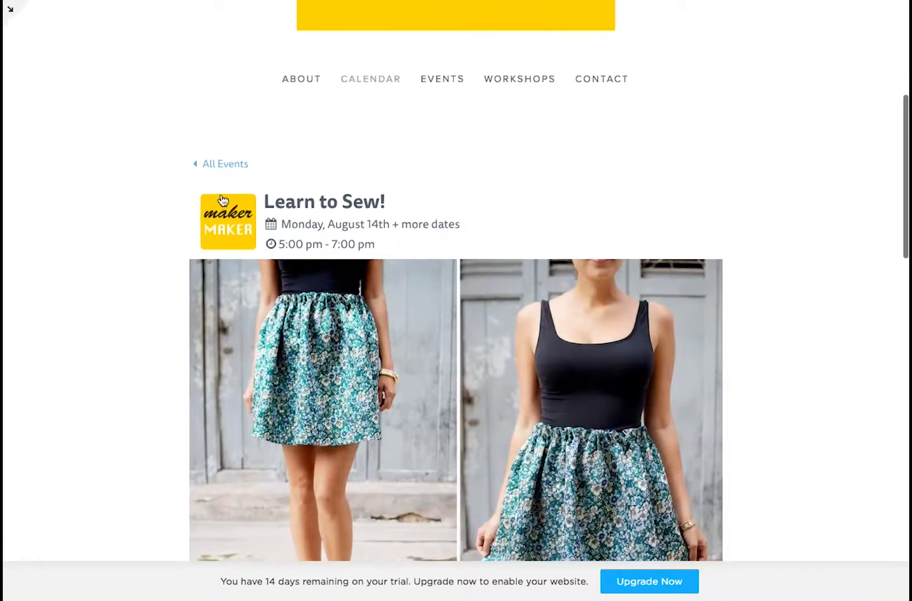
left_click(229, 170)
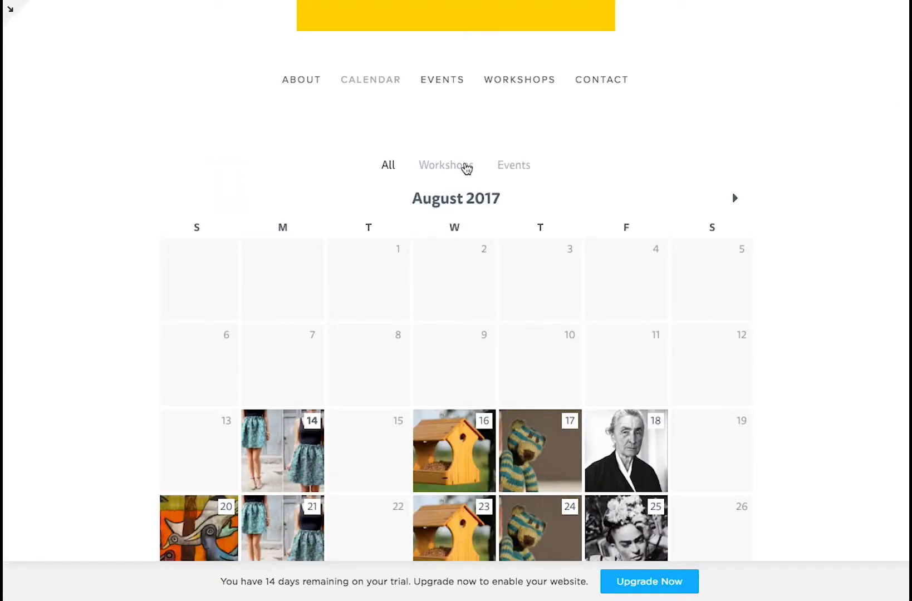
- Filter the embedded month calendar by the Events sub-calendar, and by the Workshops sub-calendar
left_click(518, 167)
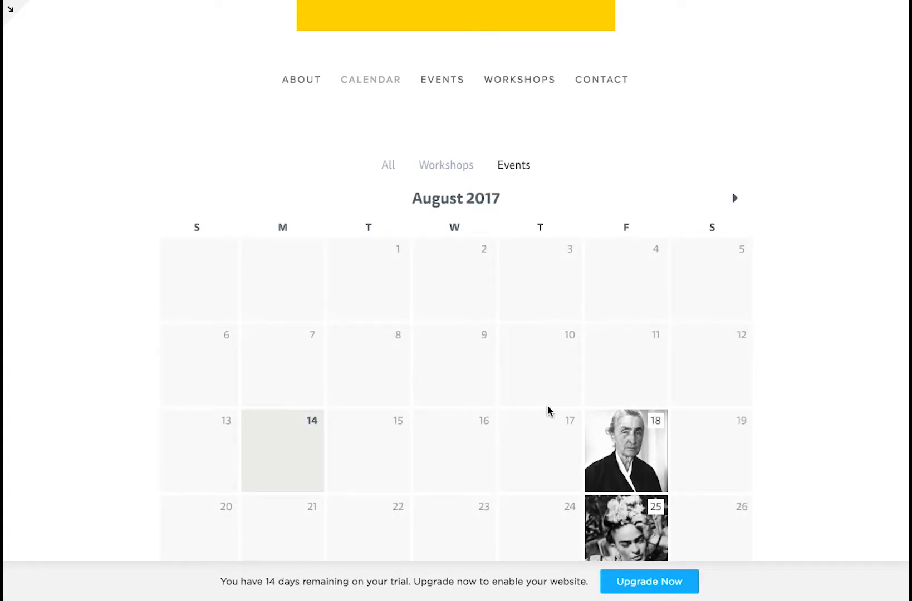
scroll(548, 402, "down", 2)
scroll(549, 399, "up", 1)
left_click(453, 106)
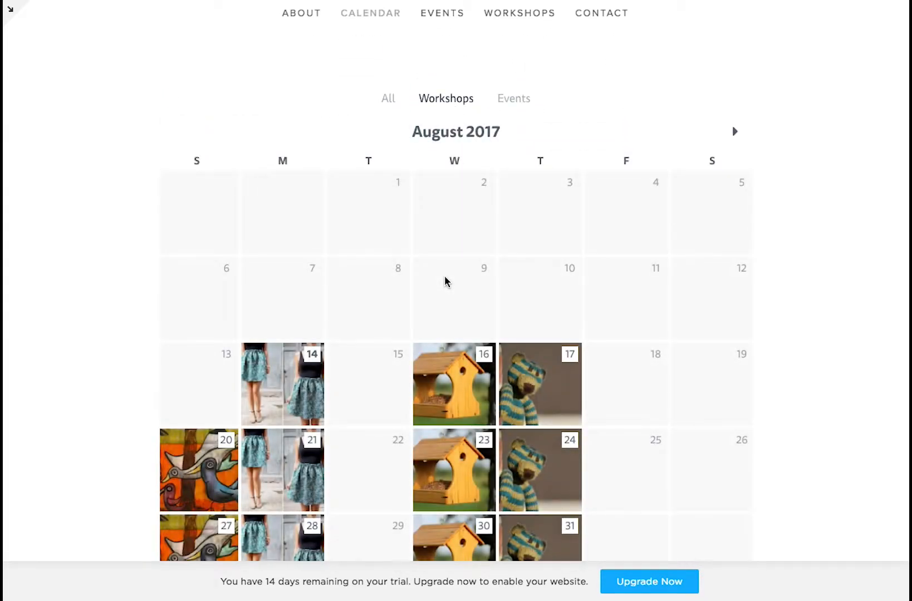
scroll(446, 278, "down", 2)
scroll(454, 141, "up", 2)
scroll(440, 39, "up", 4)
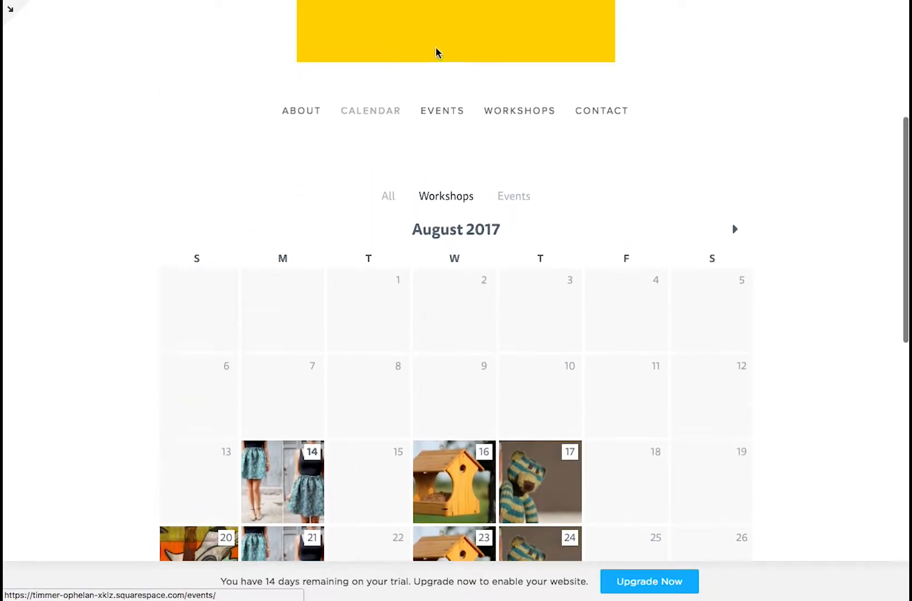
- Browse the embedded feeds on the site's Events page and Workshops page
left_click(452, 193)
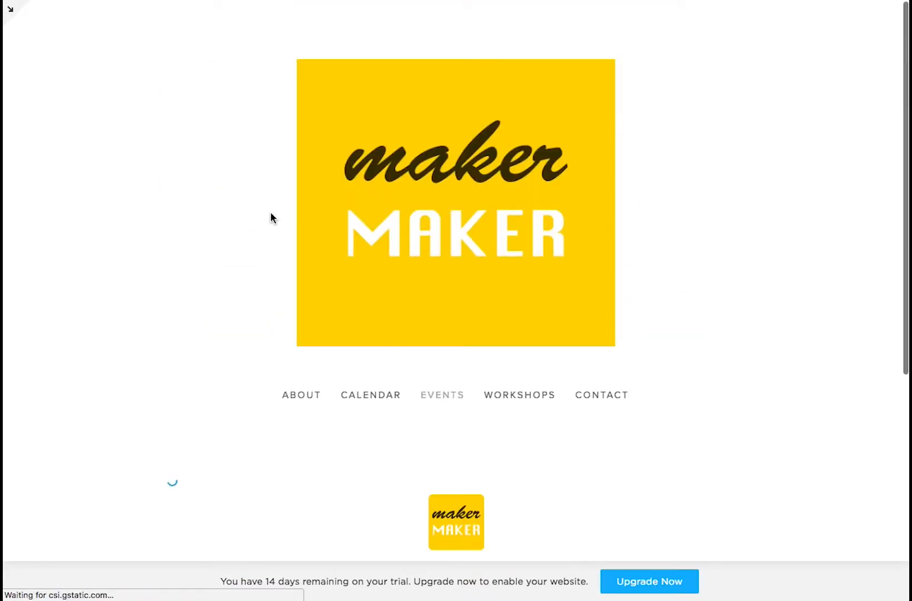
scroll(209, 232, "down", 6)
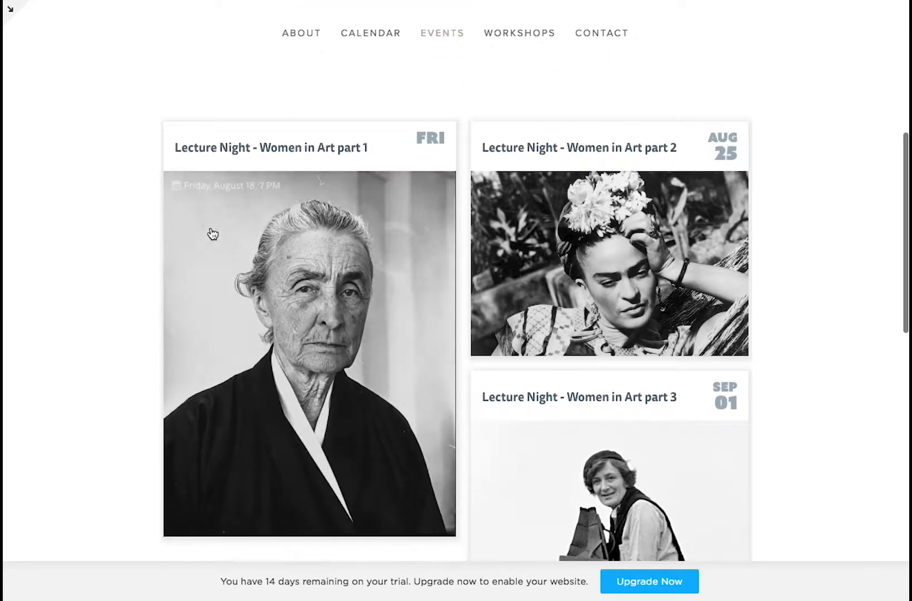
left_click(531, 34)
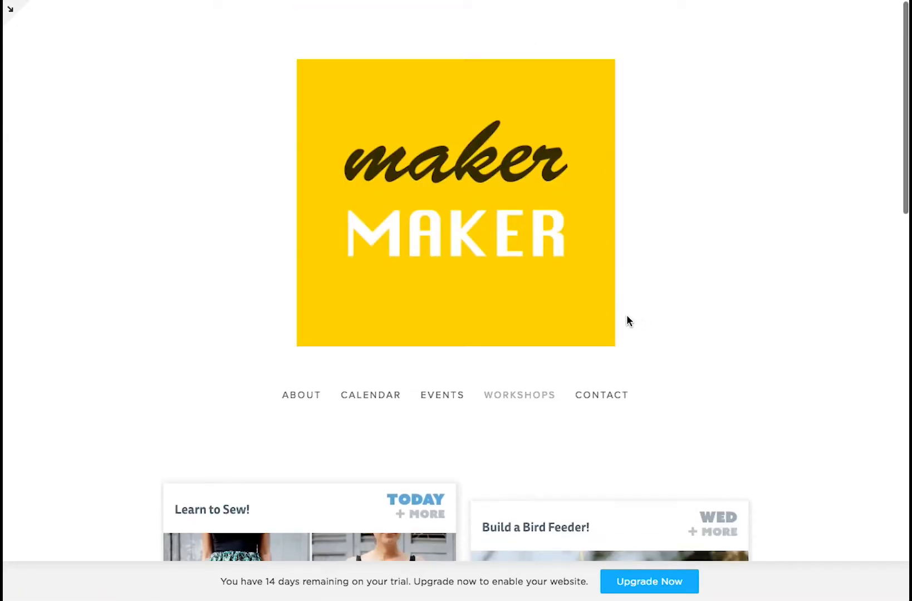
scroll(626, 315, "down", 5)
- Open Learn to Sew! from the Workshops feed and look through its description, registration details and dates
left_click(361, 314)
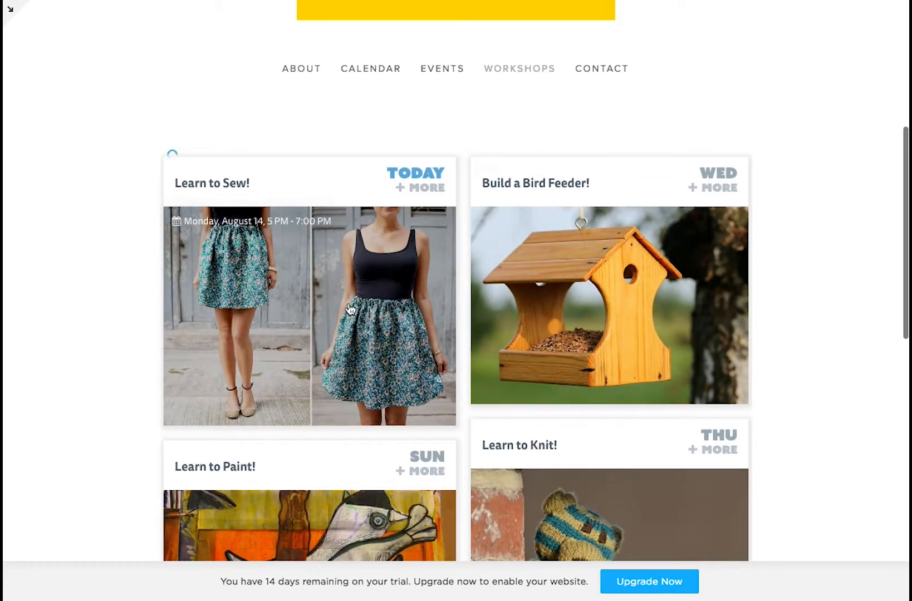
scroll(85, 308, "down", 8)
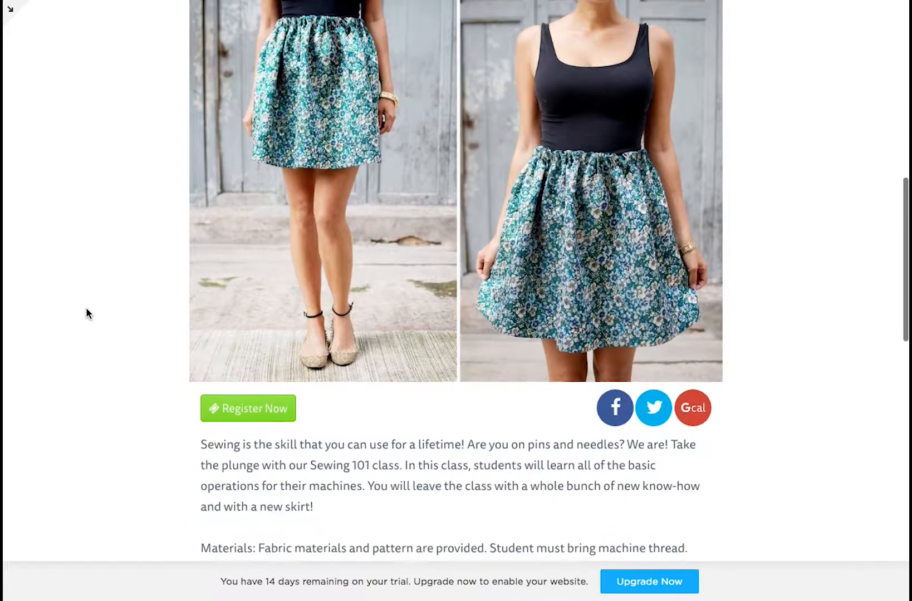
scroll(88, 308, "down", 6)
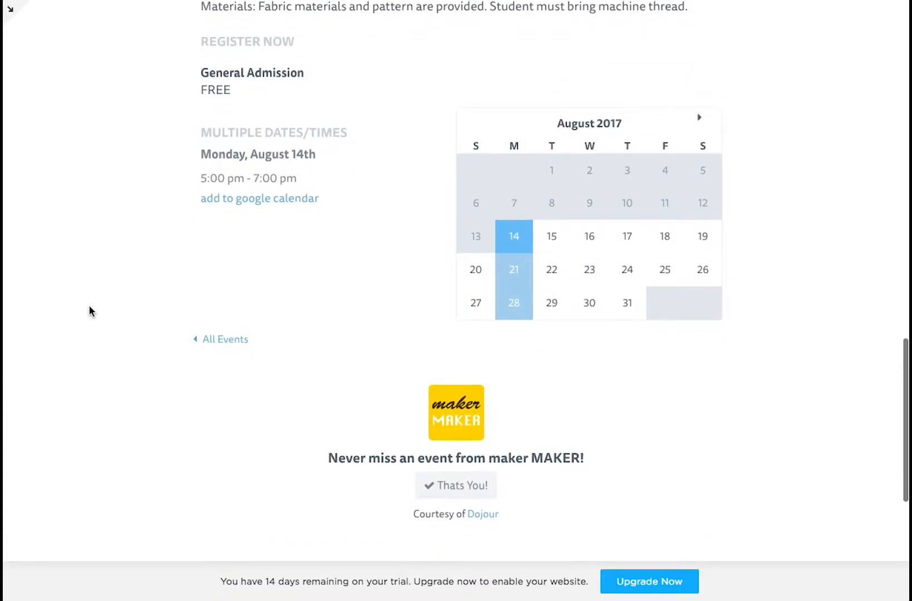
scroll(89, 305, "up", 8)
scroll(89, 305, "up", 10)
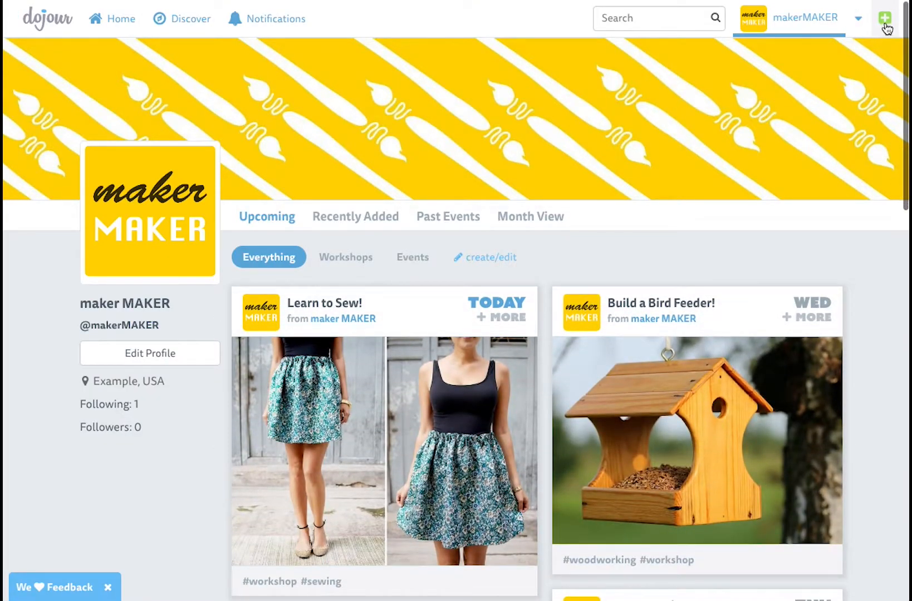
- In Dojour, create a new event titled "Lecture Night - Women in Art part 4"
left_click(883, 19)
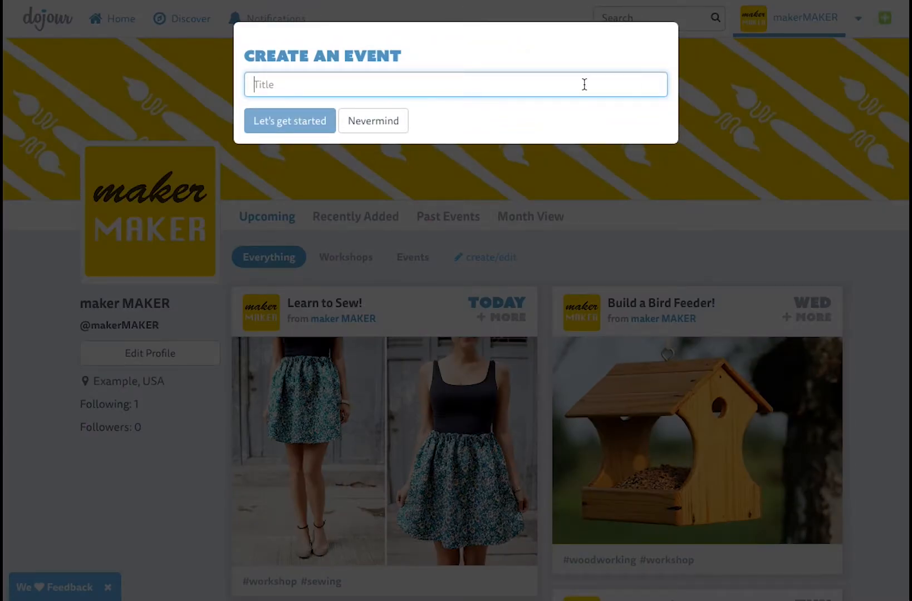
type("L")
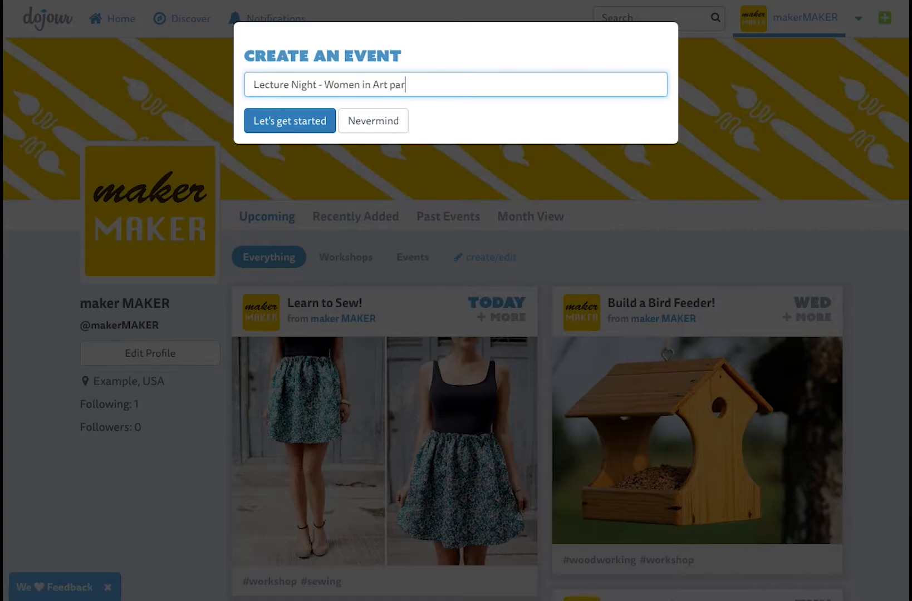
left_click(305, 124)
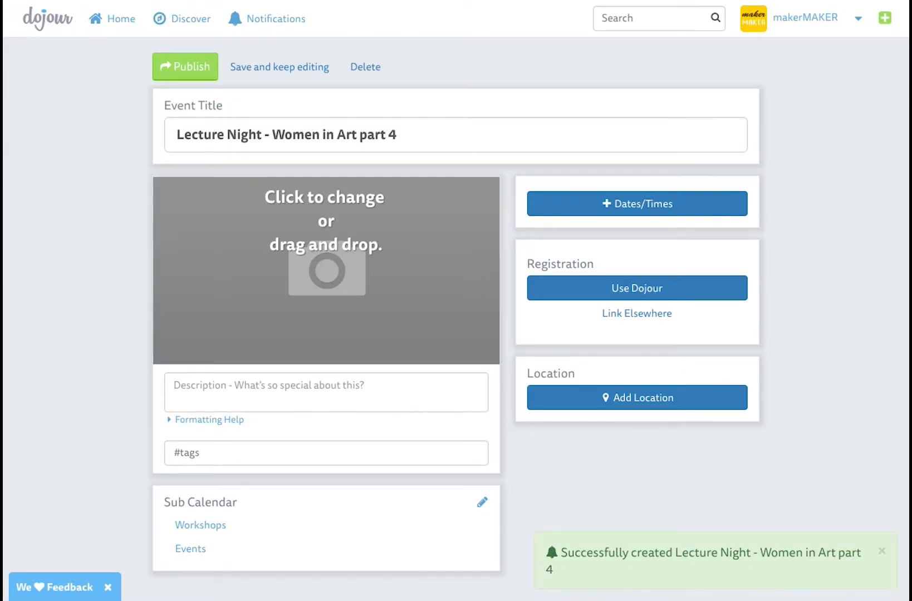
- Add Billie_Holiday_0001_original.jpg as the new lecture event's image
left_click_drag(730, 465, 368, 271)
scroll(345, 312, "down", 5)
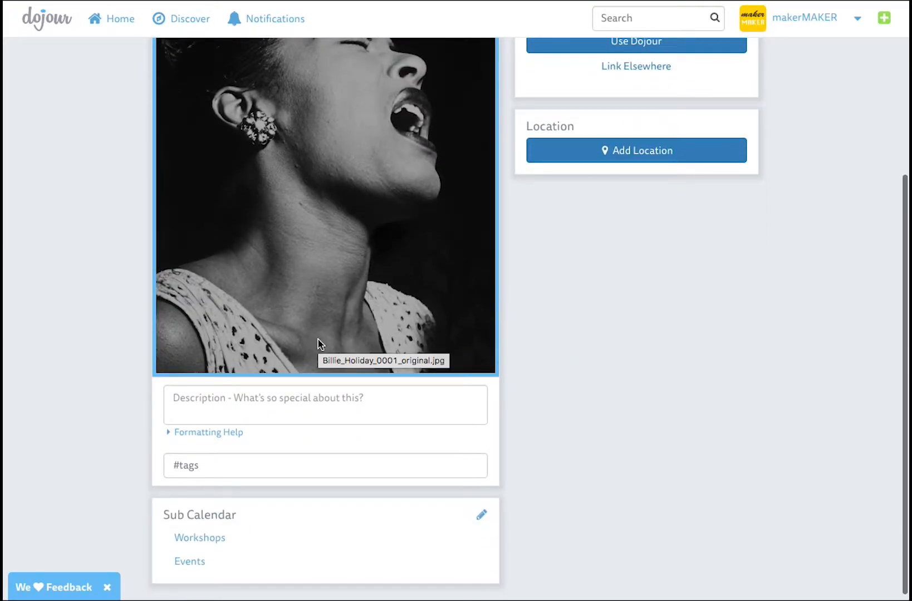
- Enter the description "This week - Billie Holiday" for the lecture event and tag it #lecture and #arthistory
left_click(224, 399)
type("This week - Billie Holiday")
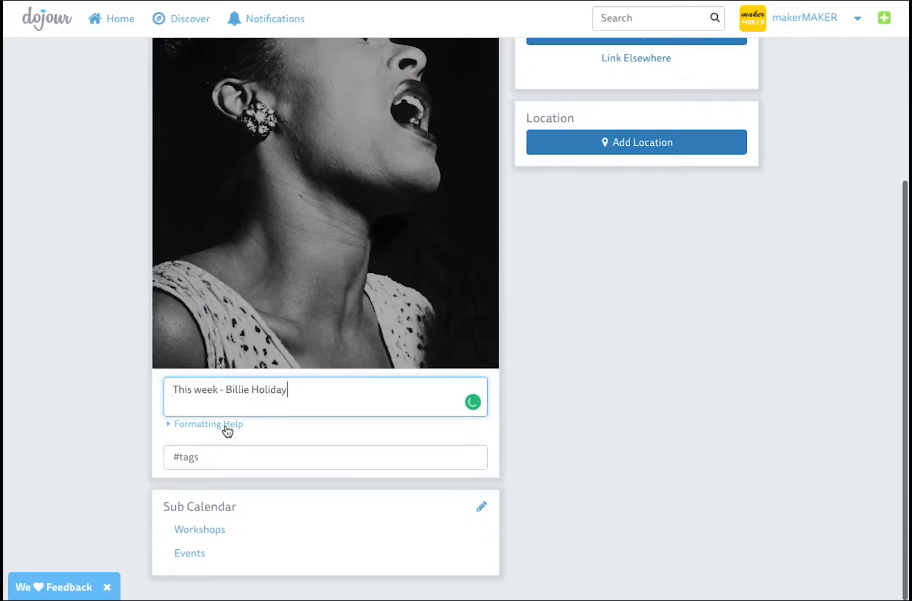
left_click(207, 458)
type("lecture")
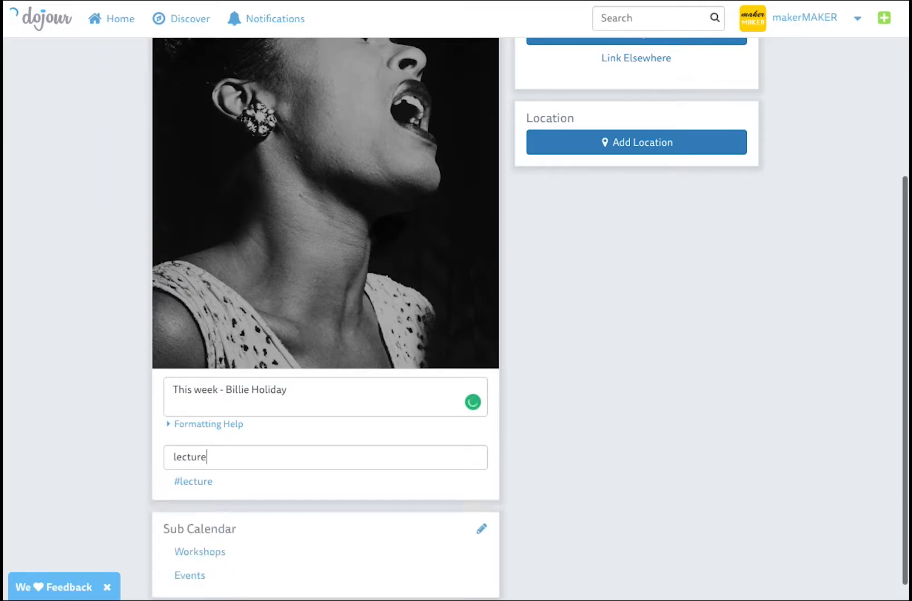
key("Return")
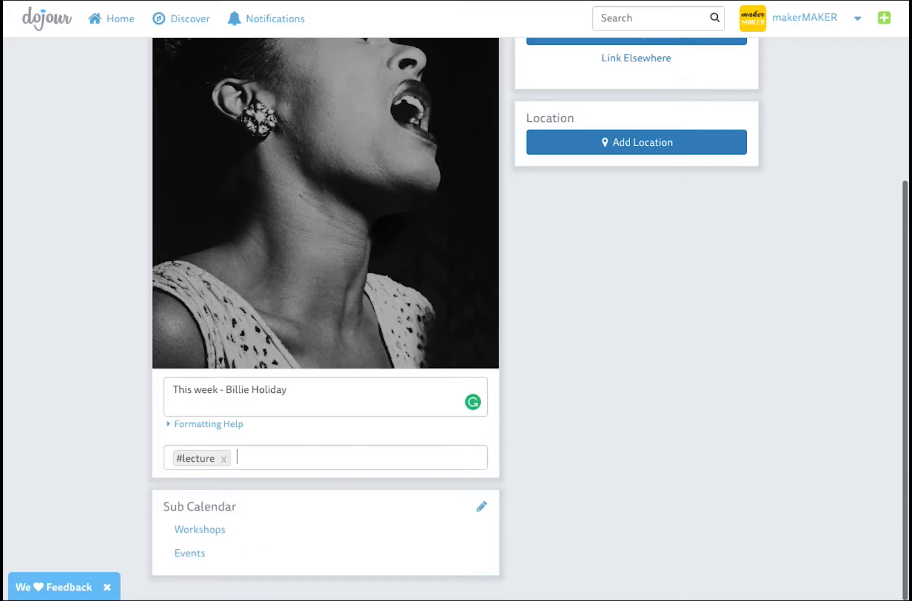
type("arthistory")
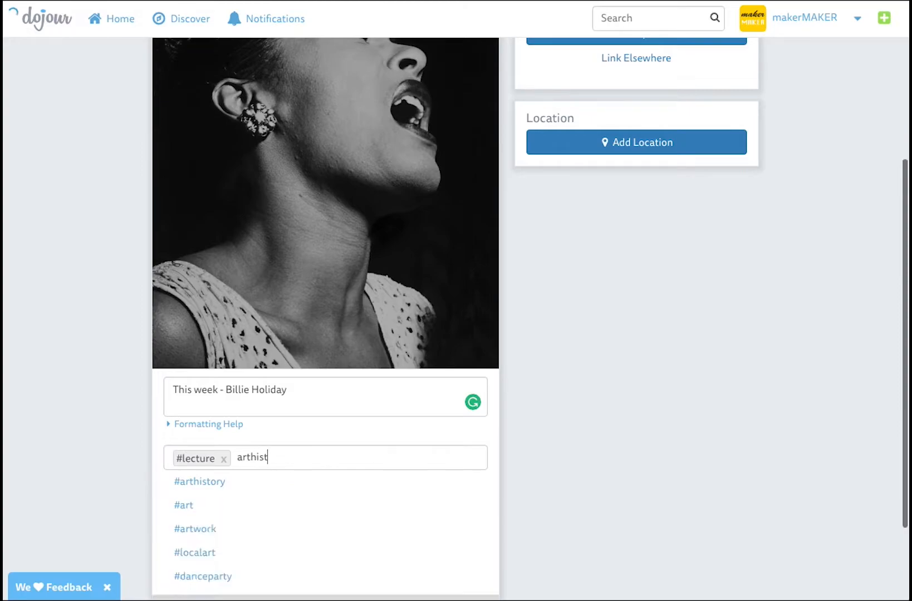
key("Down")
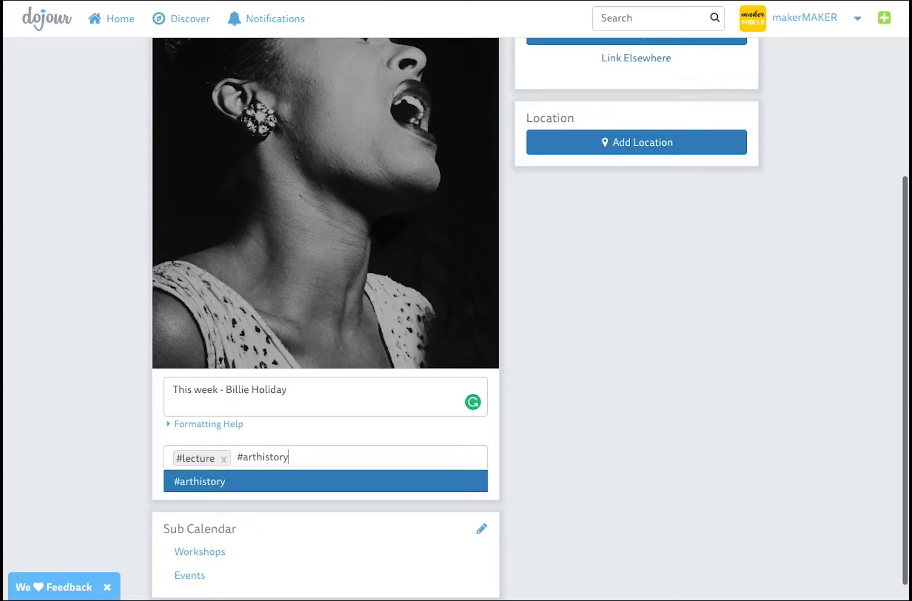
key("Return")
- Assign the lecture to the Events sub calendar and schedule it for Friday, September 8, 2017, 7:00 PM to 9:00 PM
left_click(192, 553)
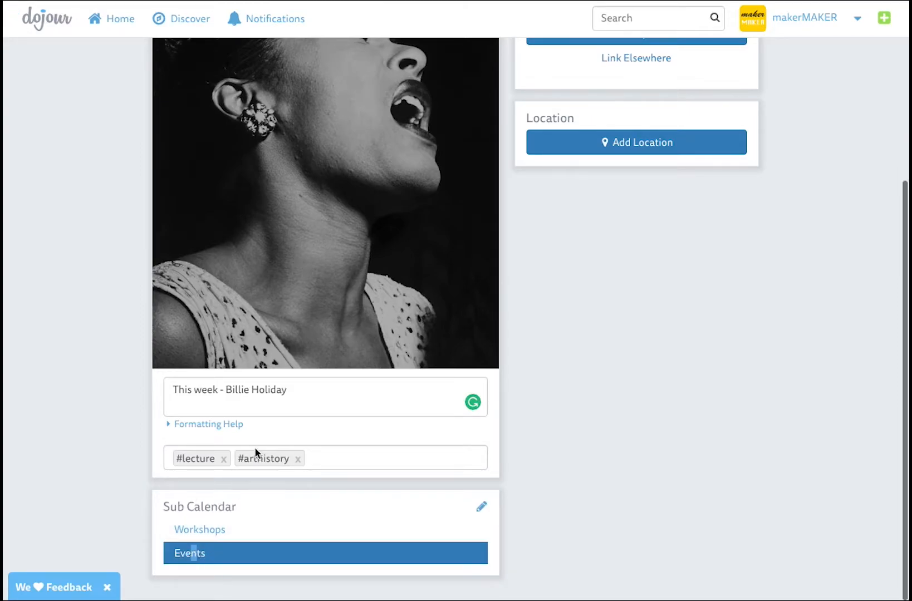
scroll(261, 445, "up", 5)
left_click(672, 209)
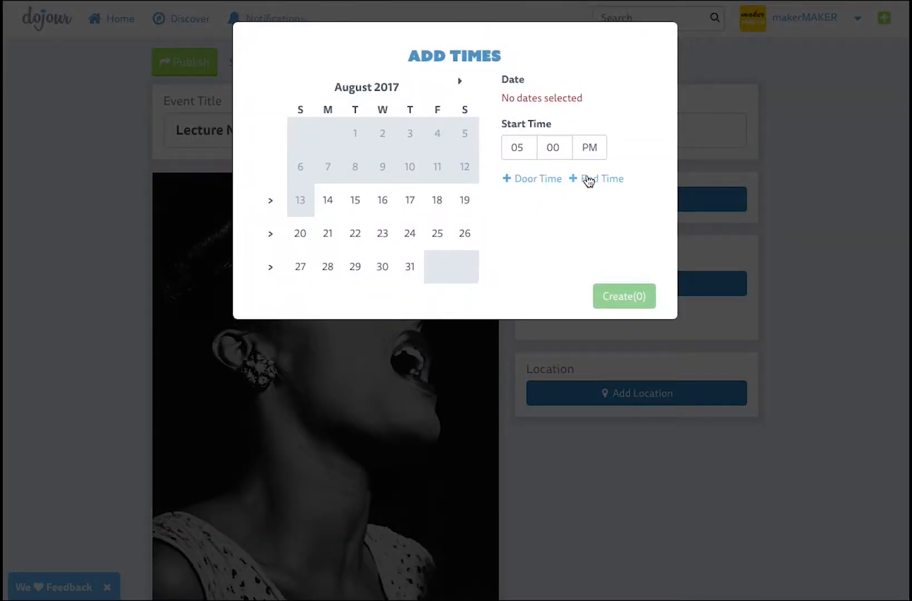
left_click(467, 83)
left_click(437, 168)
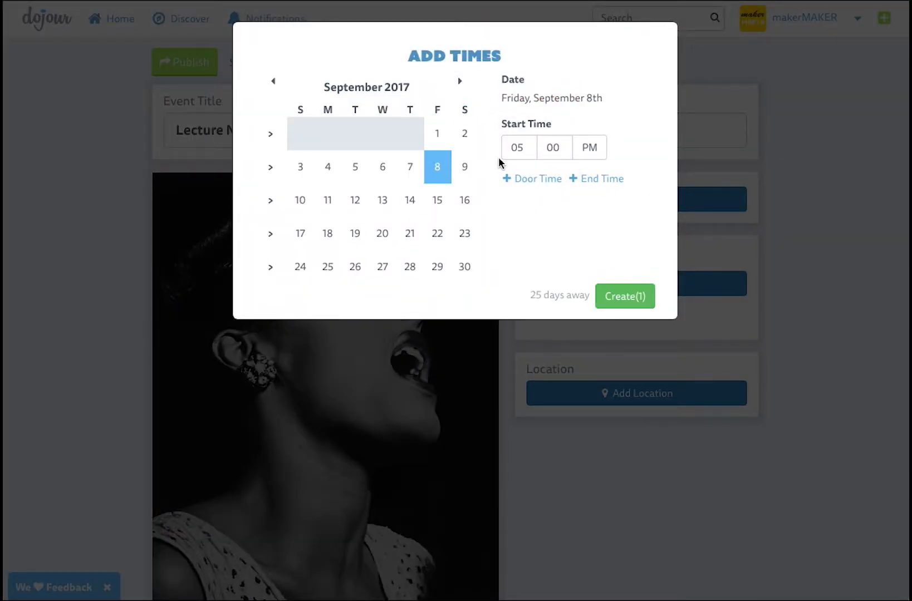
left_click_drag(511, 150, 500, 152)
left_click(594, 179)
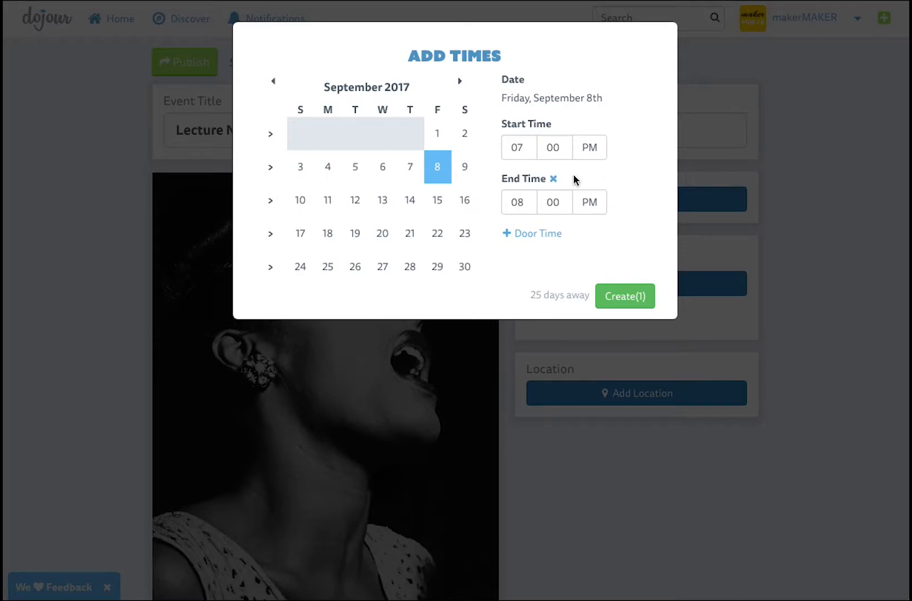
left_click(528, 200)
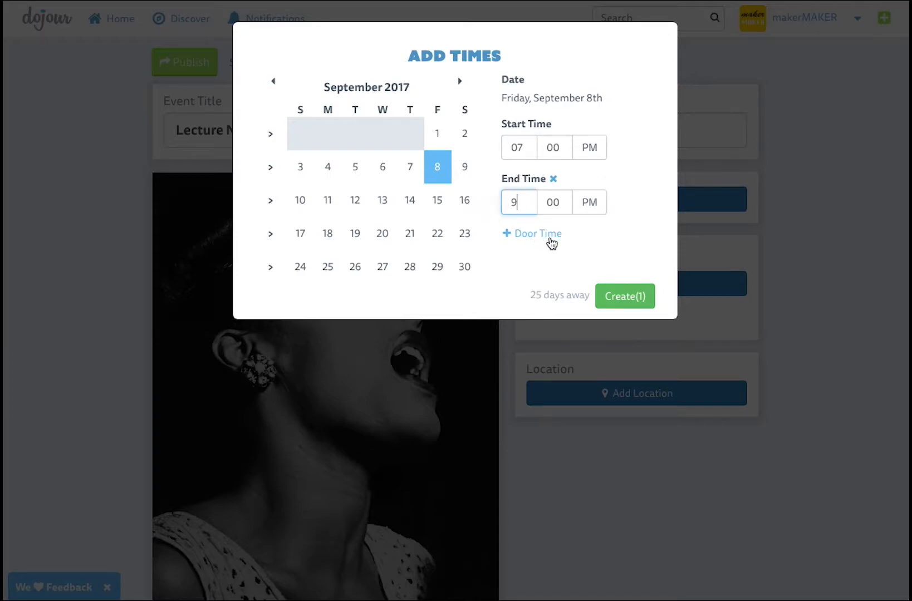
type("9")
left_click(639, 296)
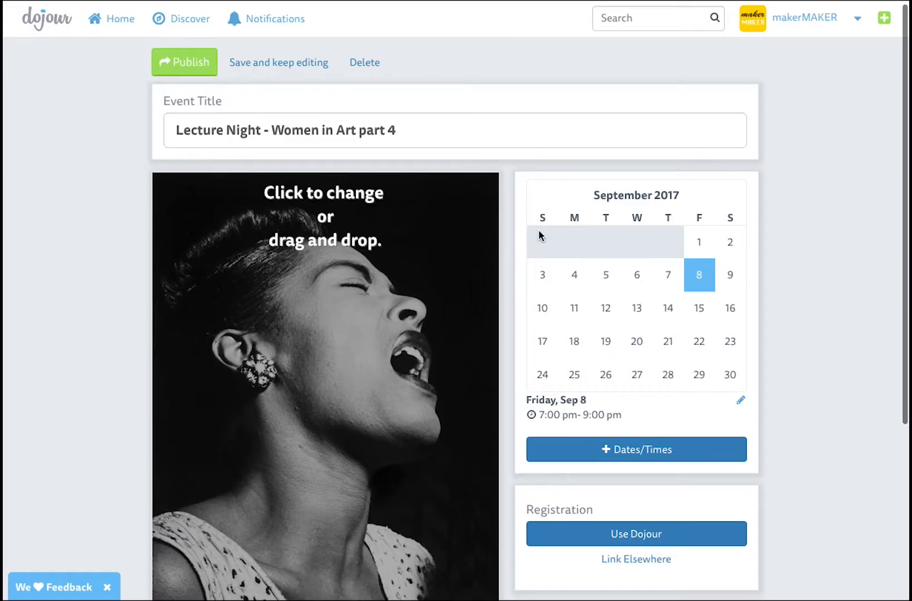
- Publish the lecture event and look over its public Dojour page
left_click(189, 64)
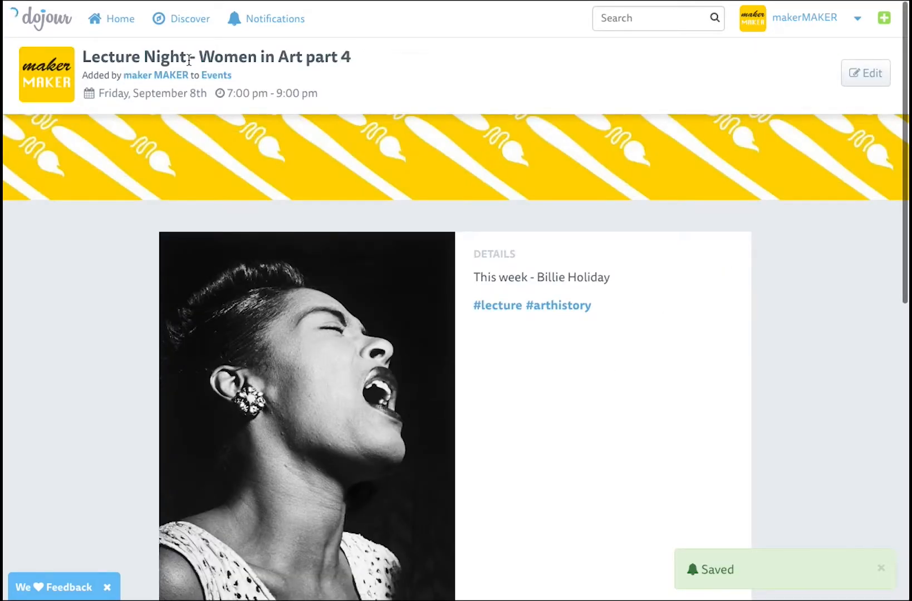
scroll(185, 214, "down", 3)
scroll(185, 214, "up", 4)
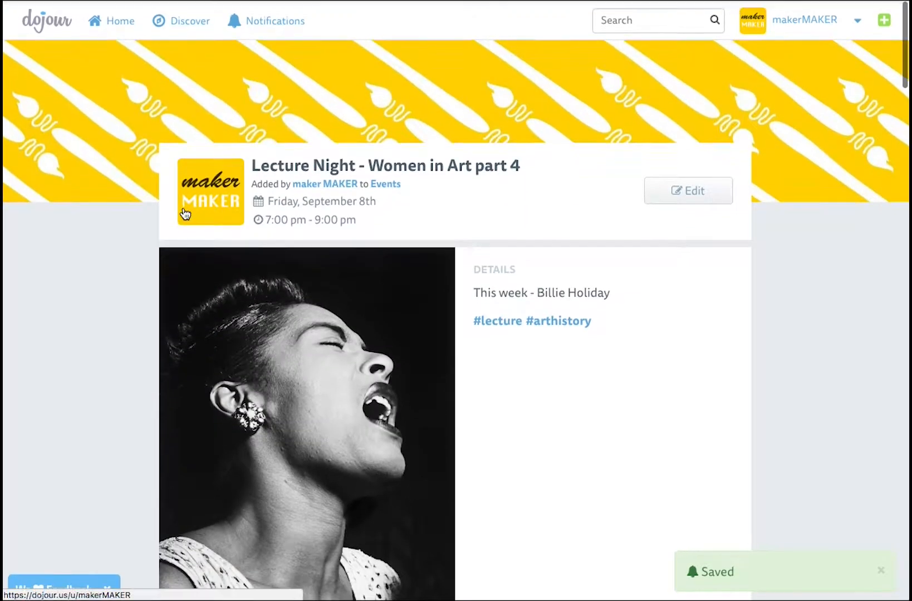
scroll(213, 195, "down", 1)
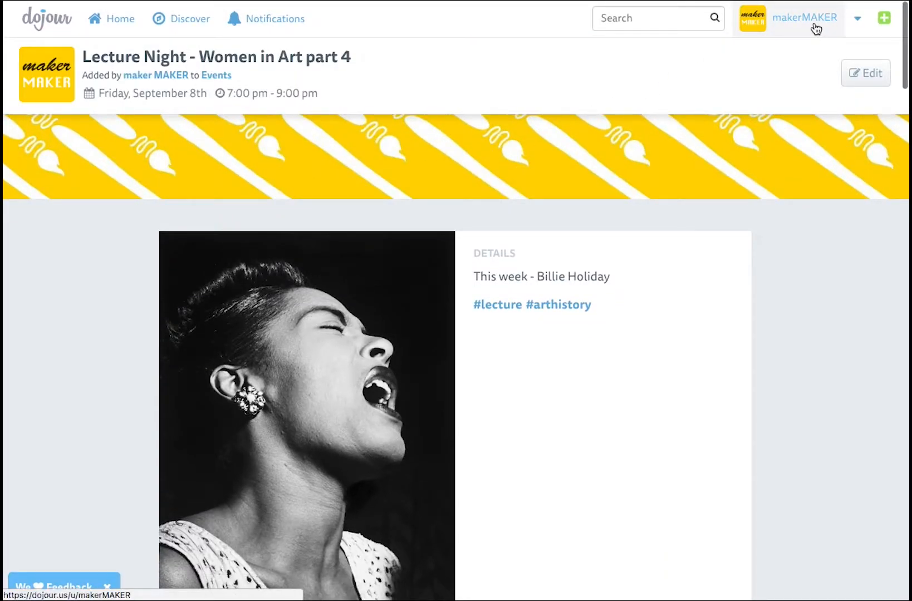
left_click(777, 29)
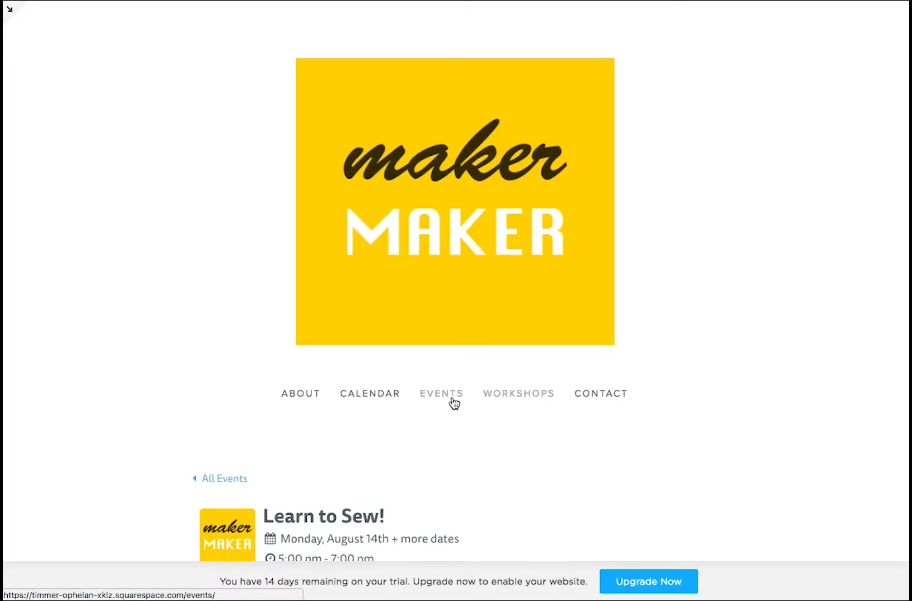
- On the Squarespace site's Events page, open Lecture Night - Women in Art part 4 and look through its details
left_click(442, 393)
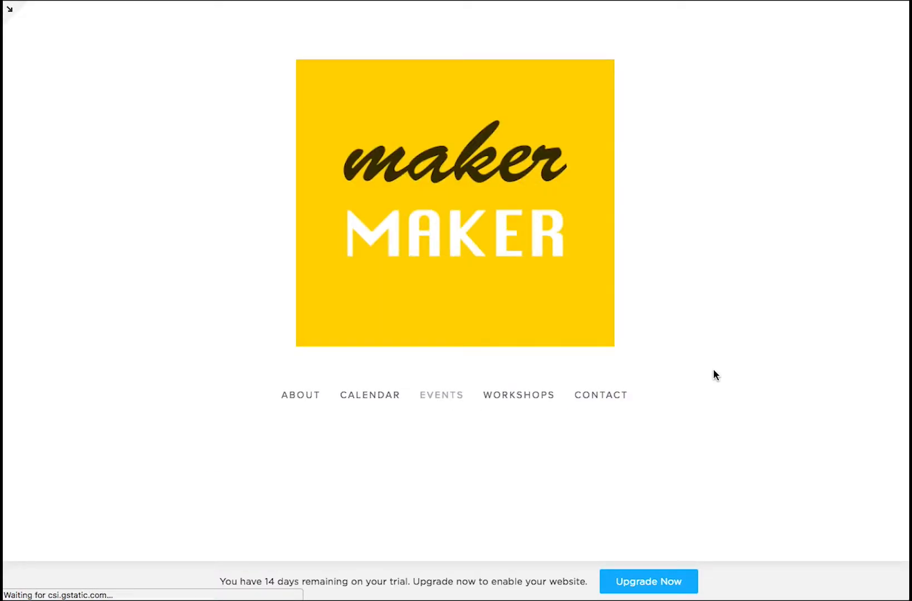
scroll(713, 369, "down", 7)
scroll(716, 376, "down", 8)
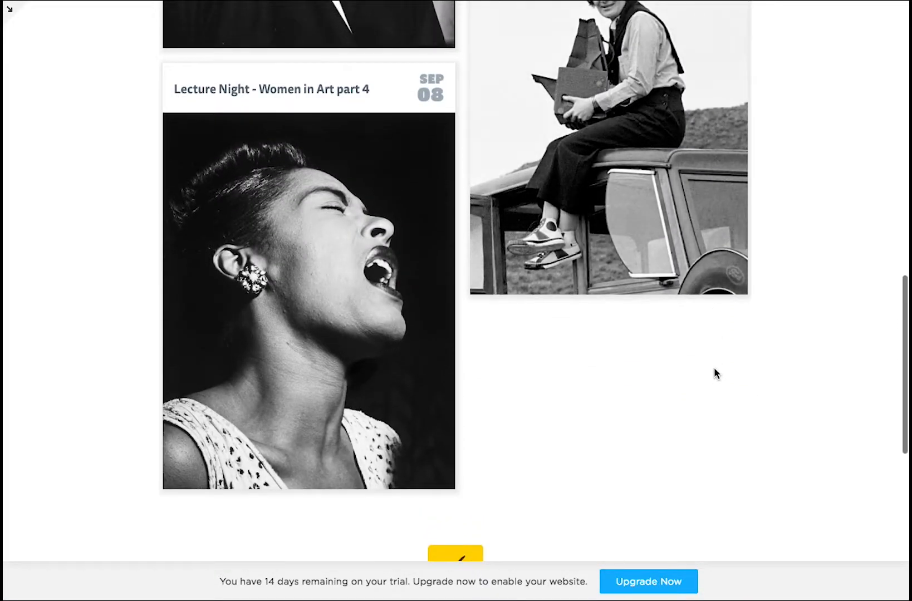
left_click(370, 321)
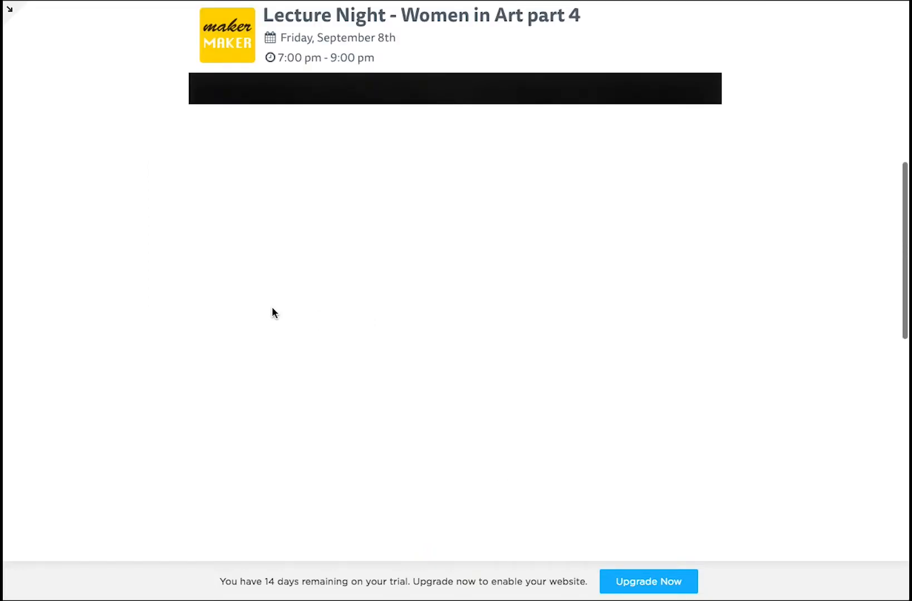
scroll(102, 302, "down", 5)
scroll(102, 302, "down", 4)
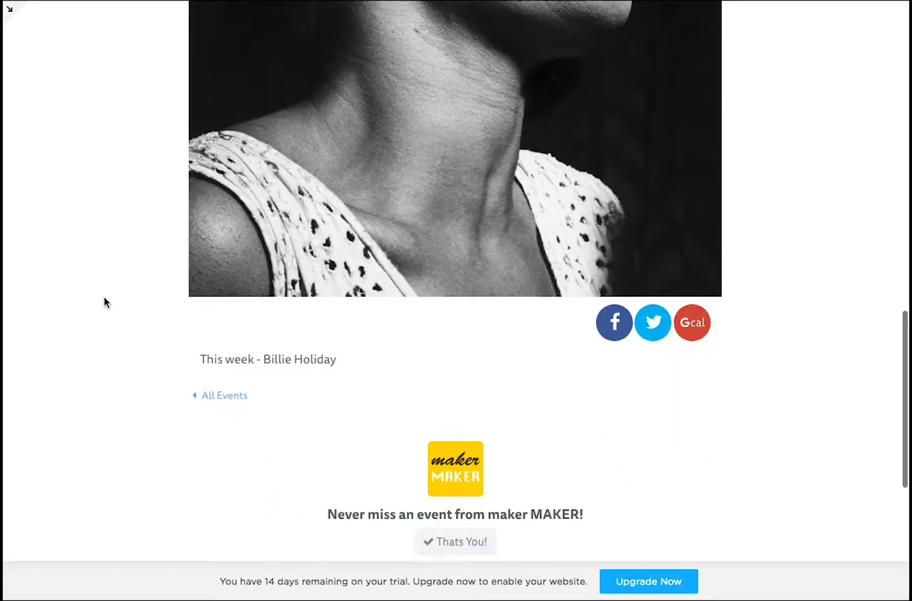
scroll(104, 302, "up", 9)
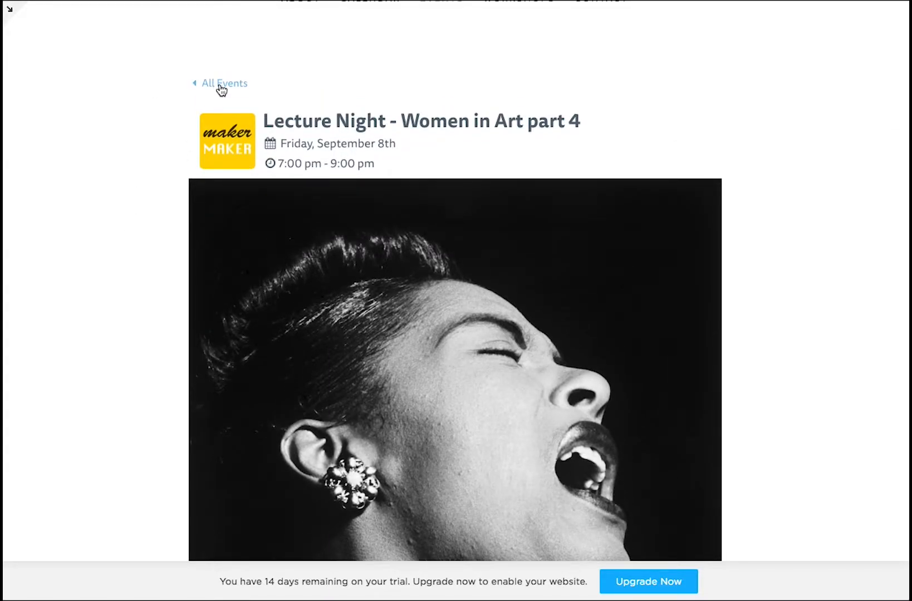
- Return from the lecture's details to the full events list and browse the lecture night listings
left_click(220, 84)
scroll(106, 165, "down", 6)
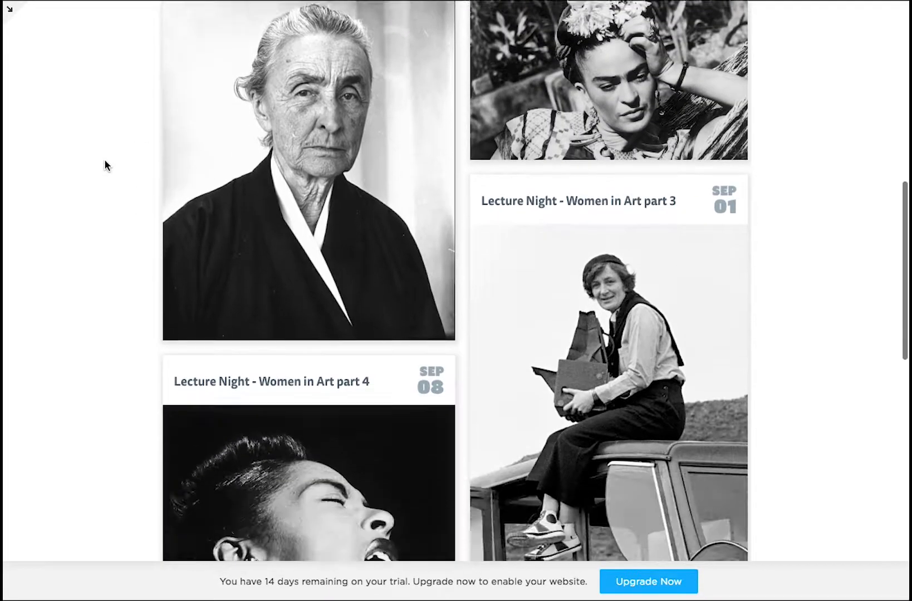
scroll(104, 166, "up", 12)
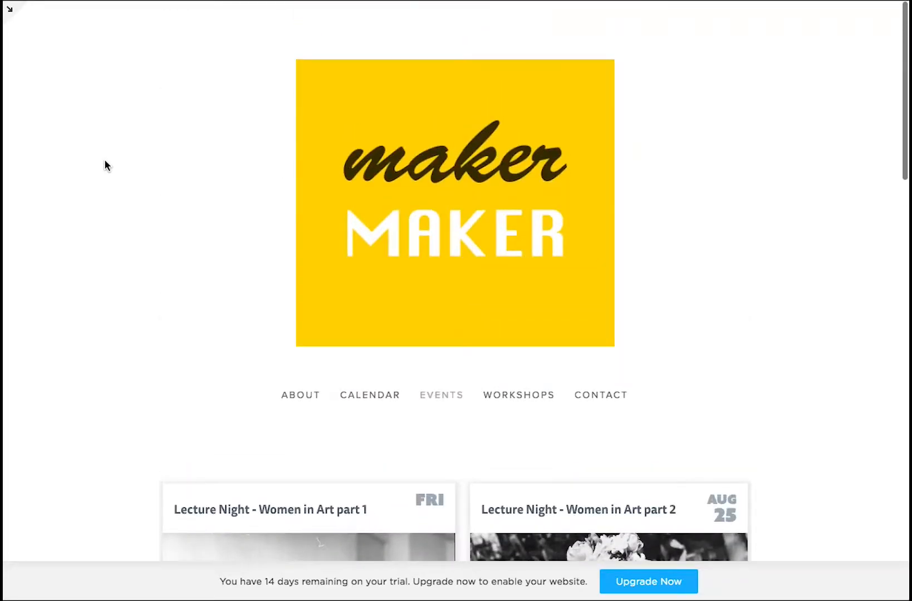